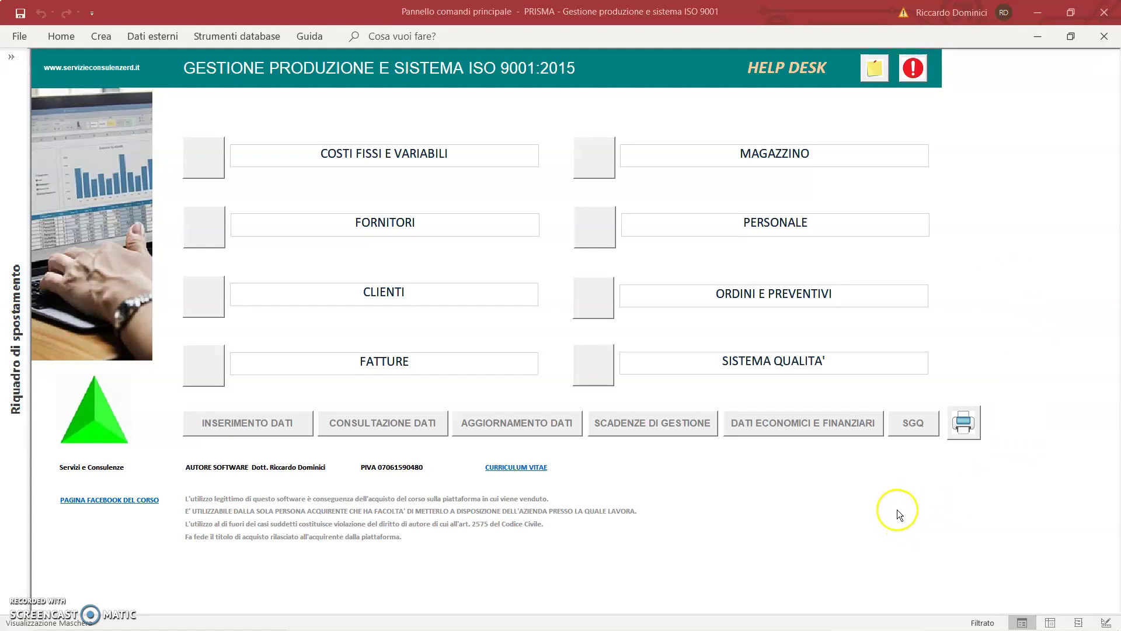
Step: Look through the data entry areas in the SGQ summaries and return to the main menu
left_click(914, 426)
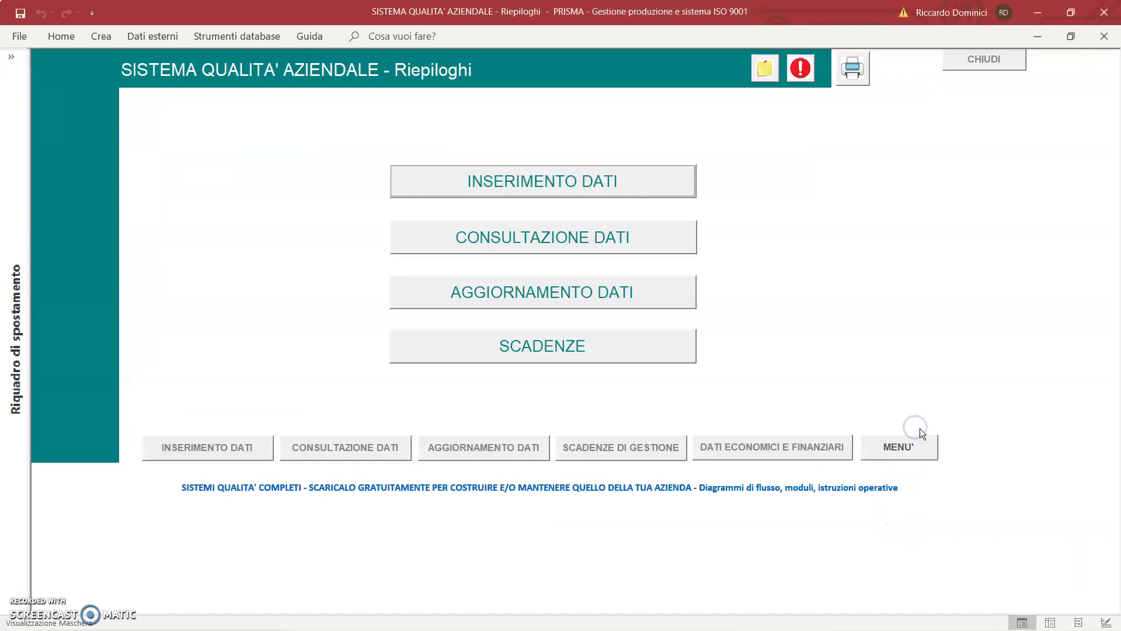
left_click(590, 184)
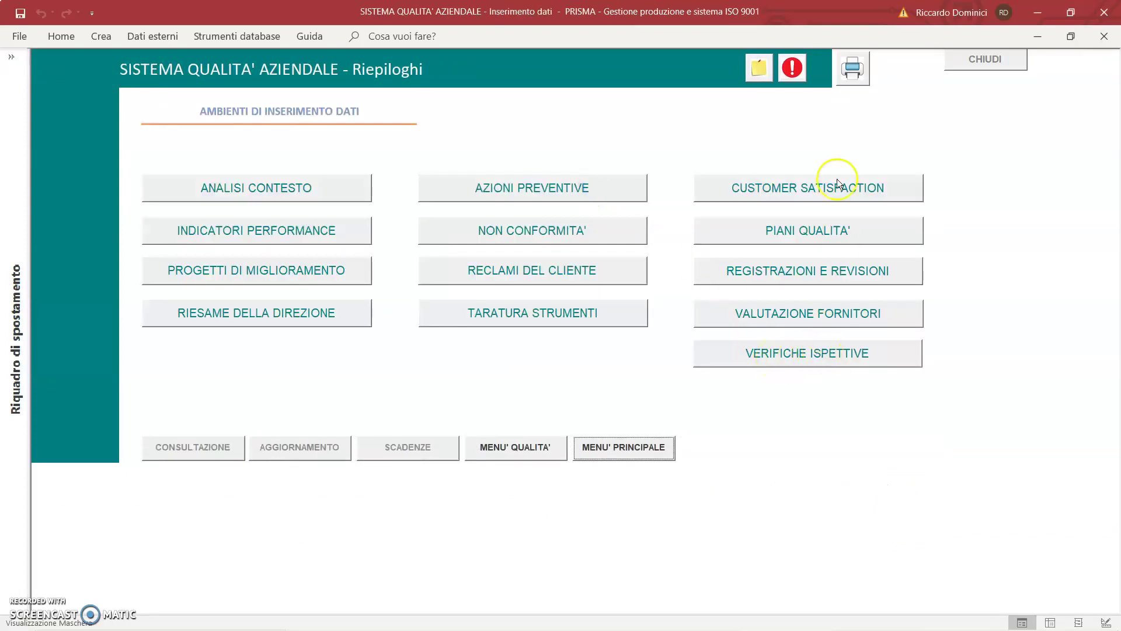
left_click(629, 447)
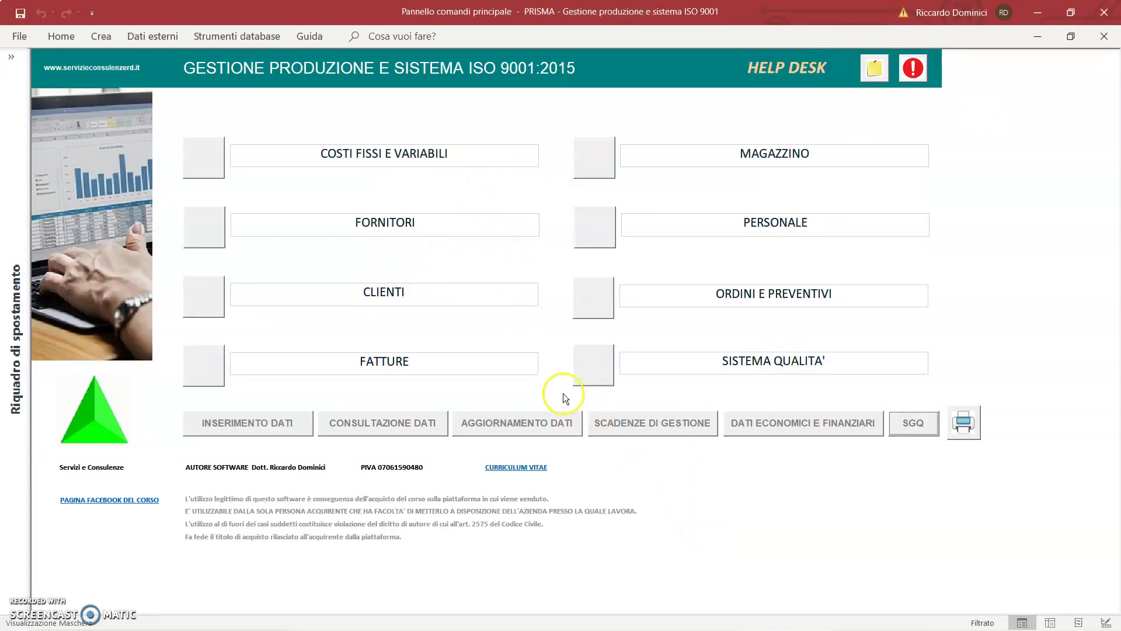
Step: Open the Verifiche ispettive data entry form from the Sistema Qualità section and go to the plan's memo notes
left_click(604, 372)
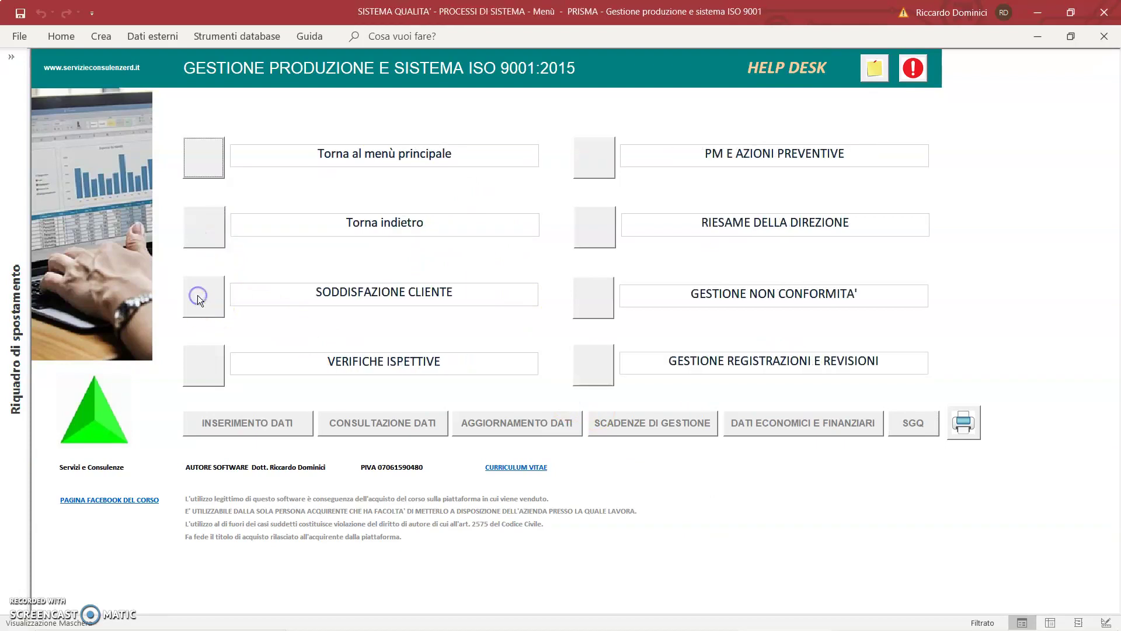
left_click(220, 375)
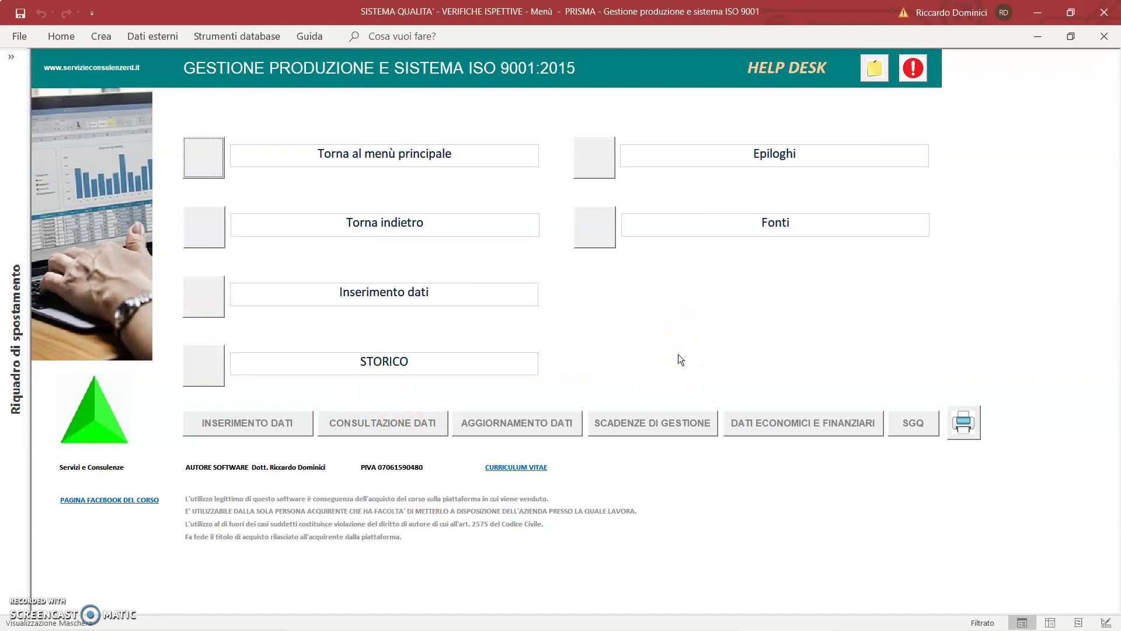
left_click(202, 303)
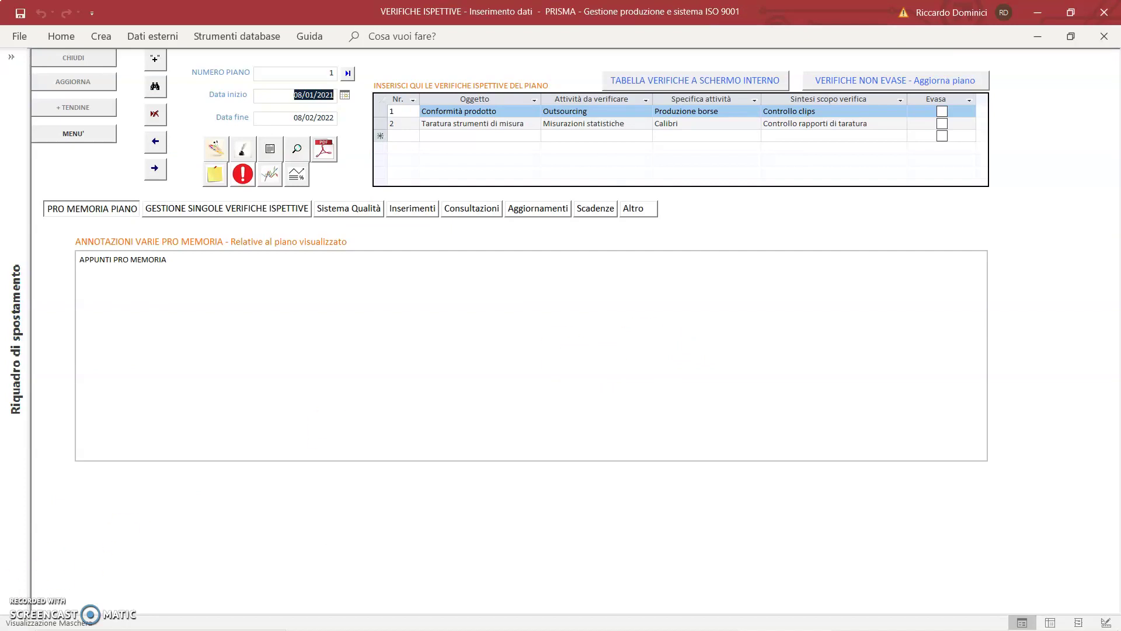
left_click(669, 296)
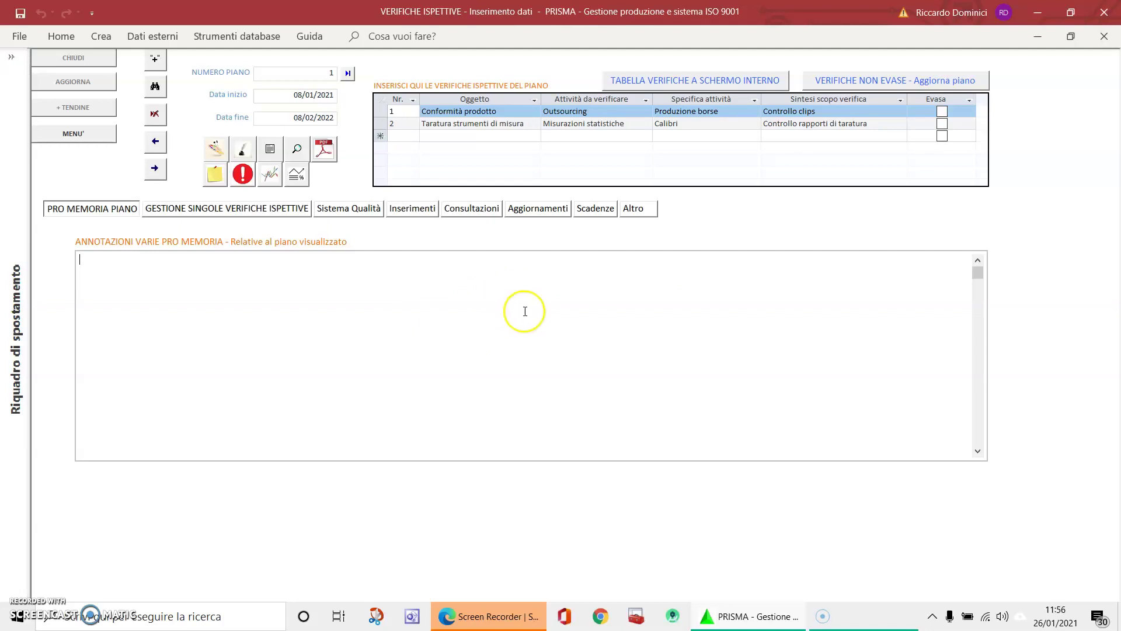
Step: View the full-screen audit table for plan number 1 with opening year 2021, and close it
left_click(312, 71)
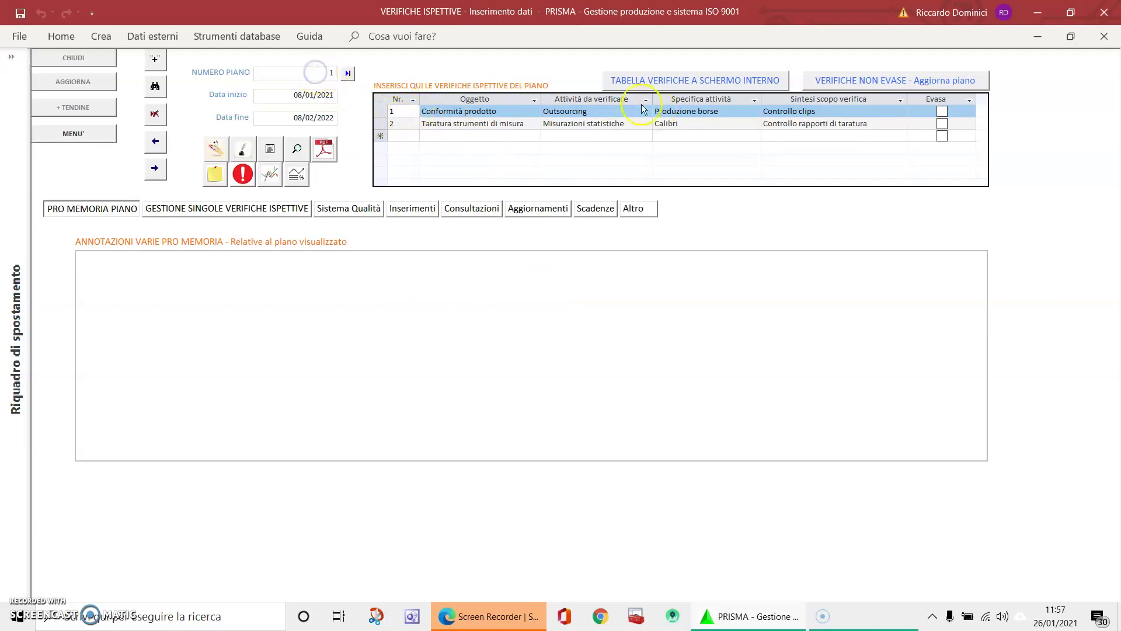
left_click(670, 82)
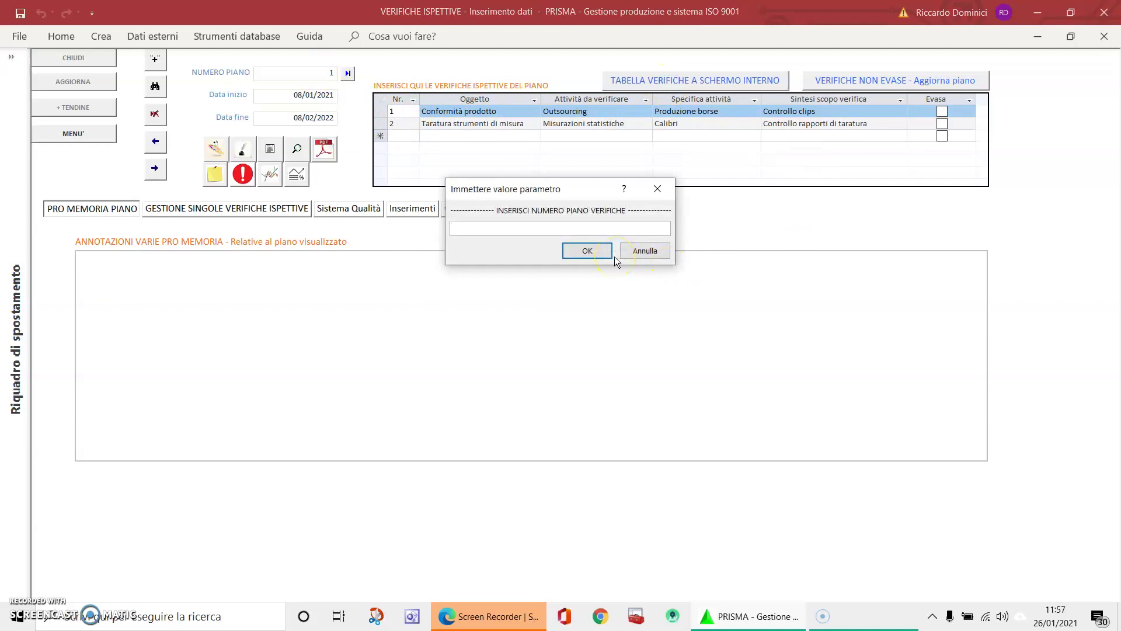
type("1")
key("Return")
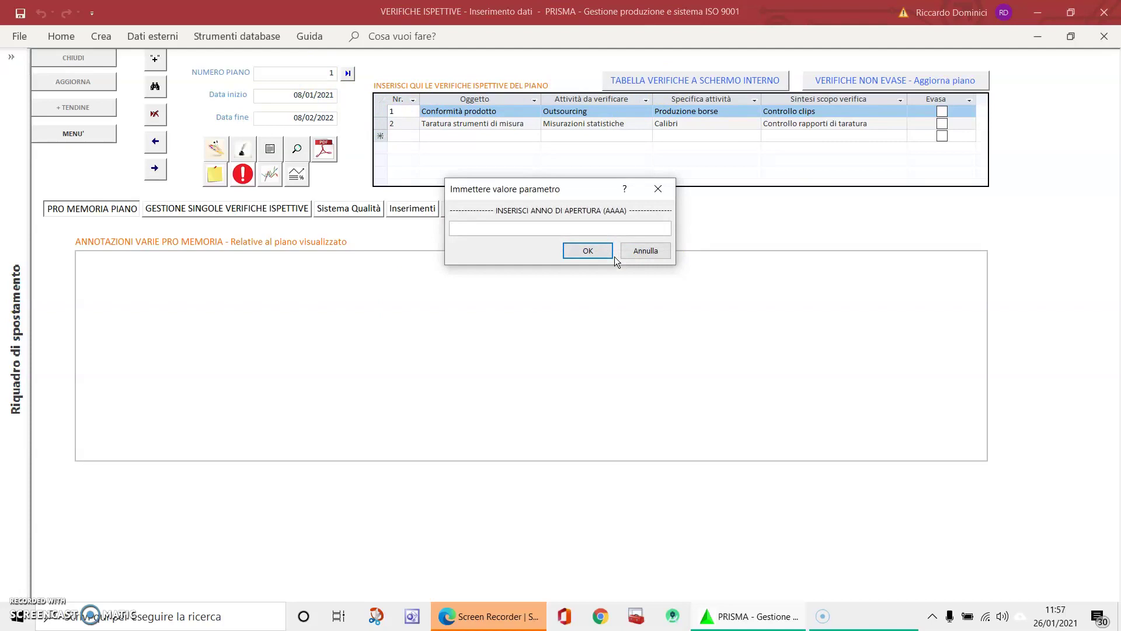
type("2021")
key("Return")
left_click(603, 255)
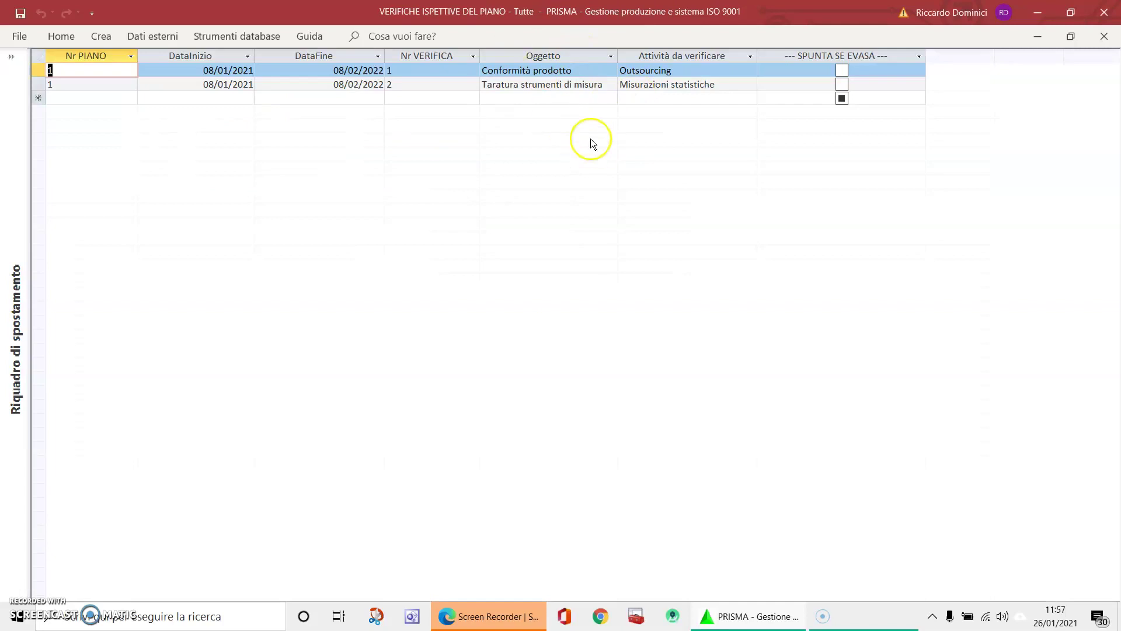
left_click(1104, 37)
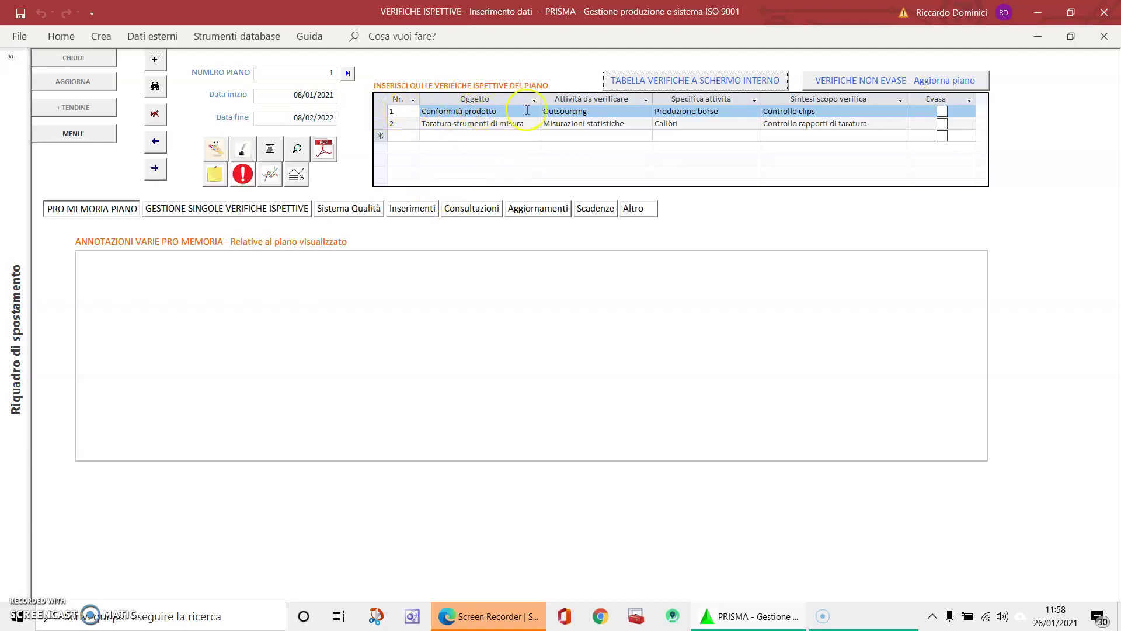
Step: Examine the selectable entries for Attività da verificare and Oggetto in the plan's first audit
left_click(602, 109)
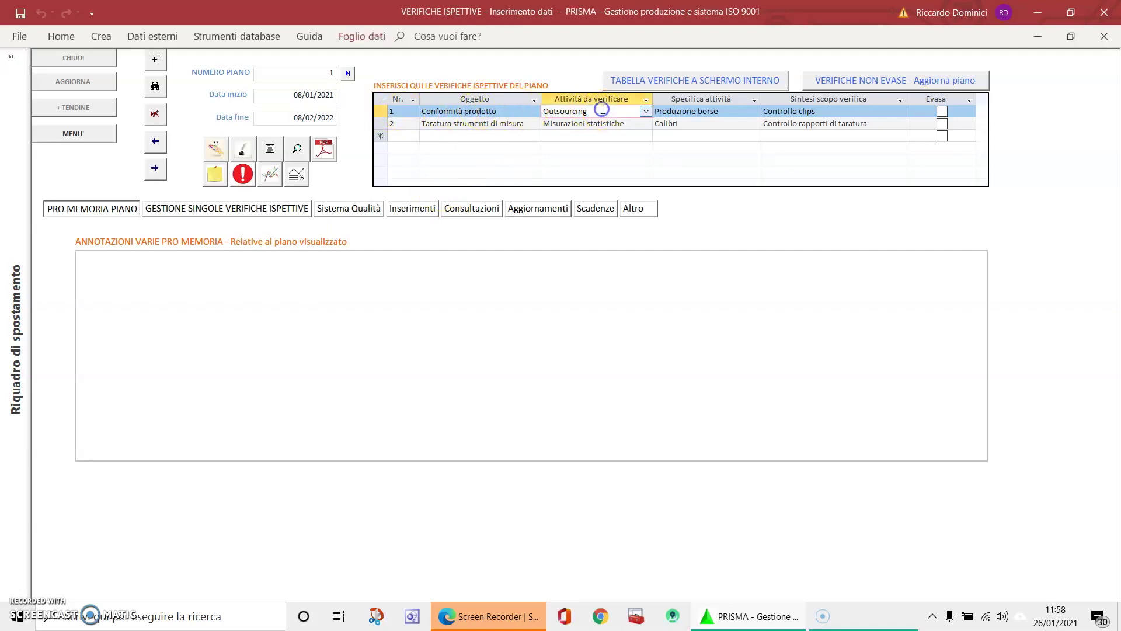
left_click(647, 112)
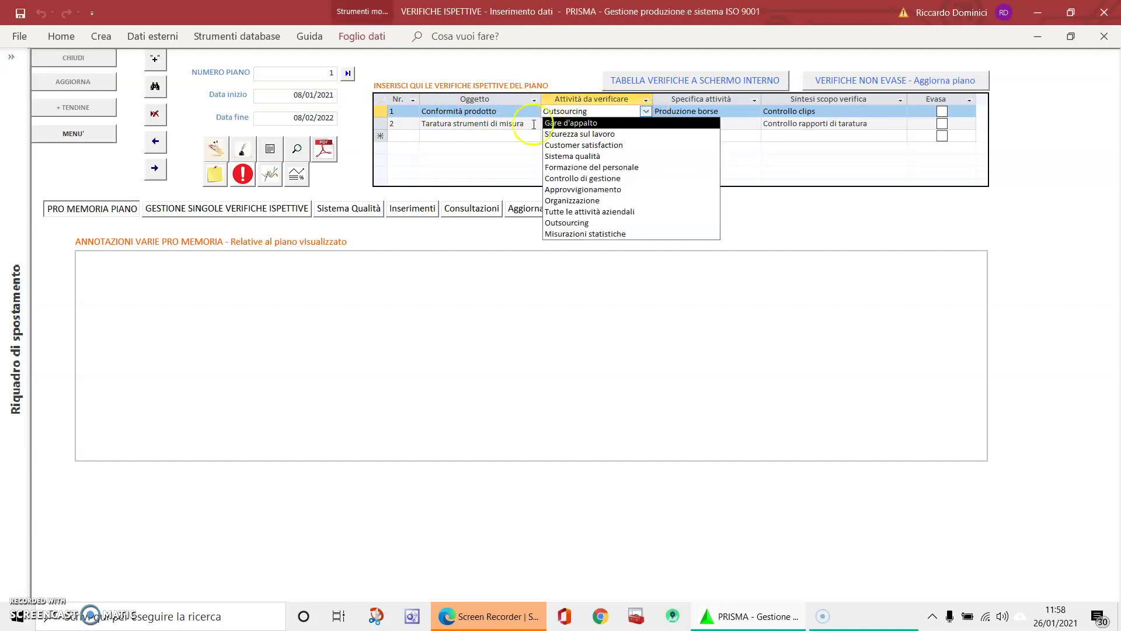
left_click(513, 111)
left_click(533, 111)
left_click(646, 292)
Step: View the window for adding further drop-down entries and close it
left_click(101, 109)
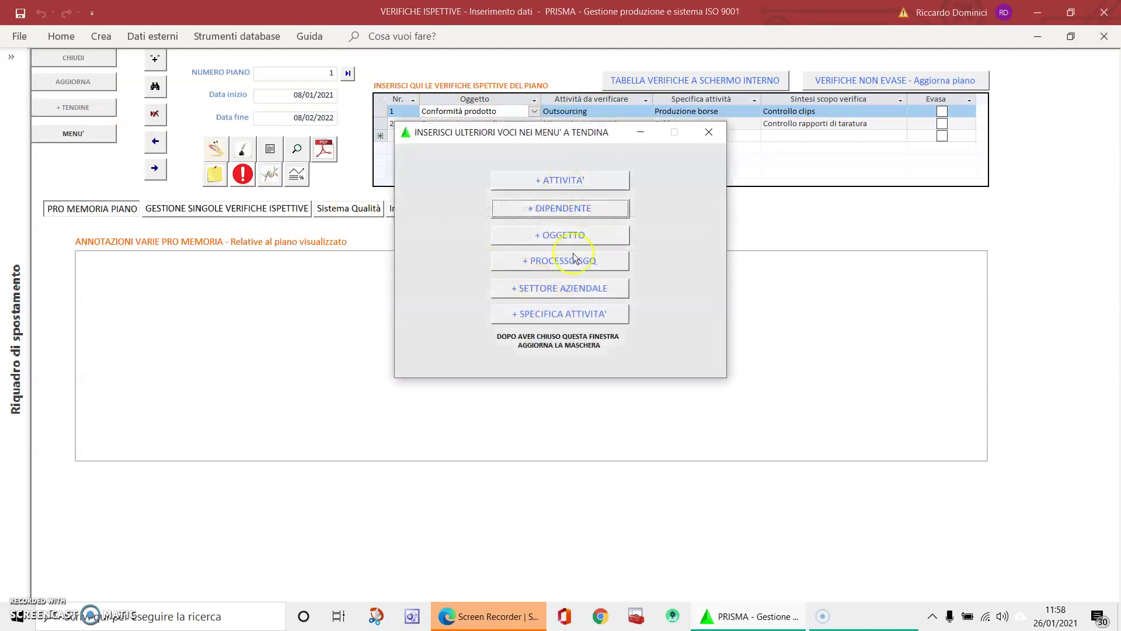
left_click(709, 132)
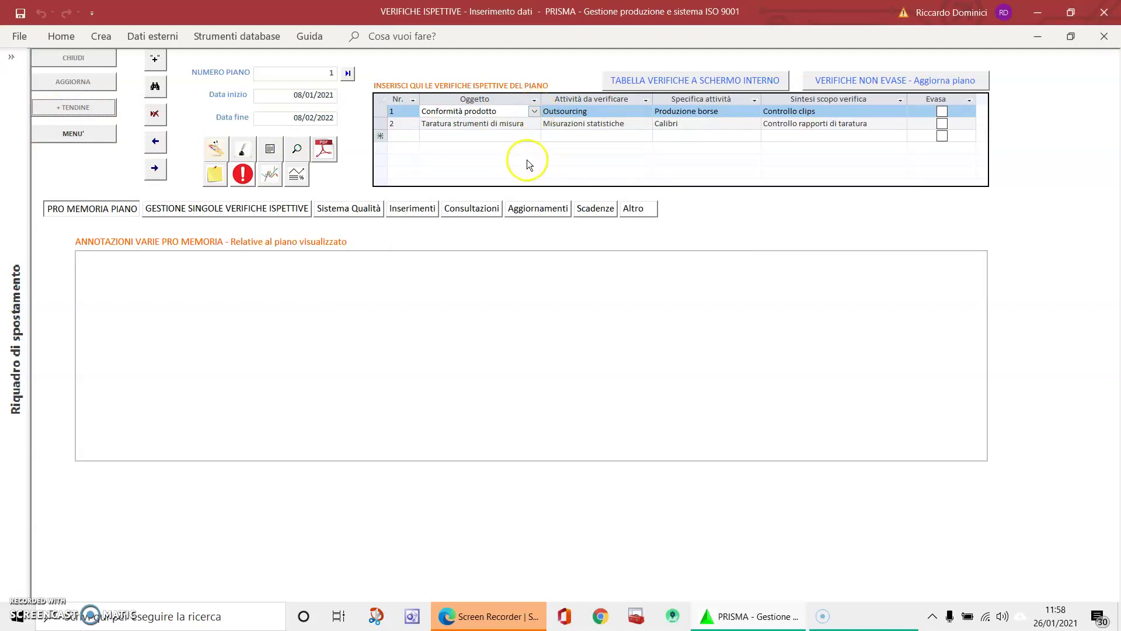
Step: Go through the first audit's Oggetto, Attività da verificare, Specifica attività and Sintesi scopo verifica fields, plus the plan number
left_click(508, 115)
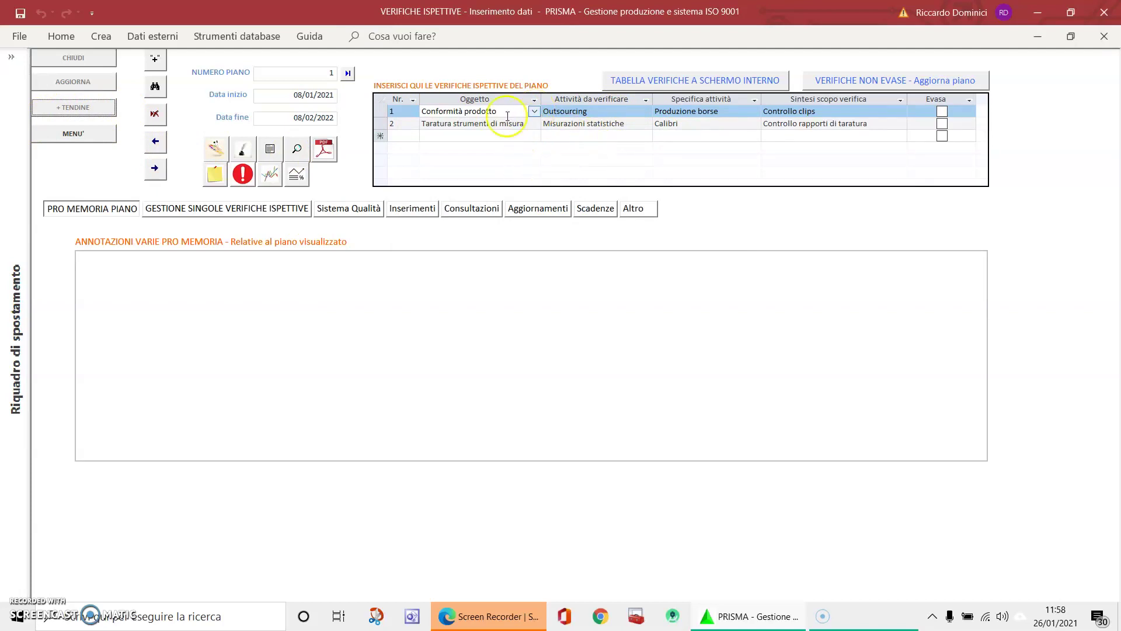
left_click(624, 111)
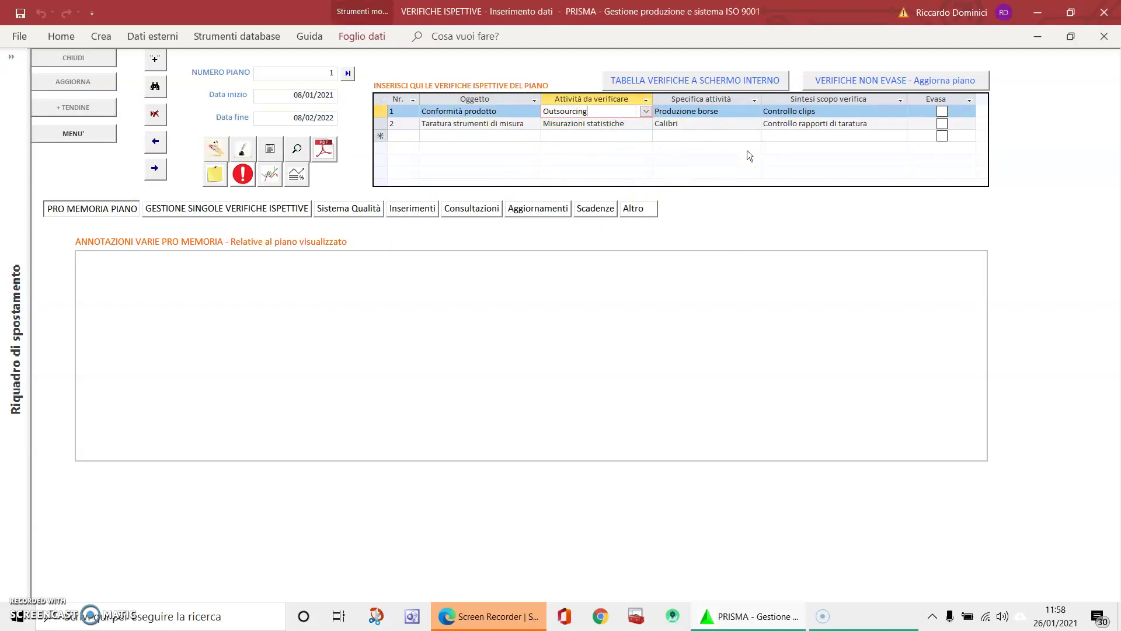
left_click(731, 113)
left_click(702, 280)
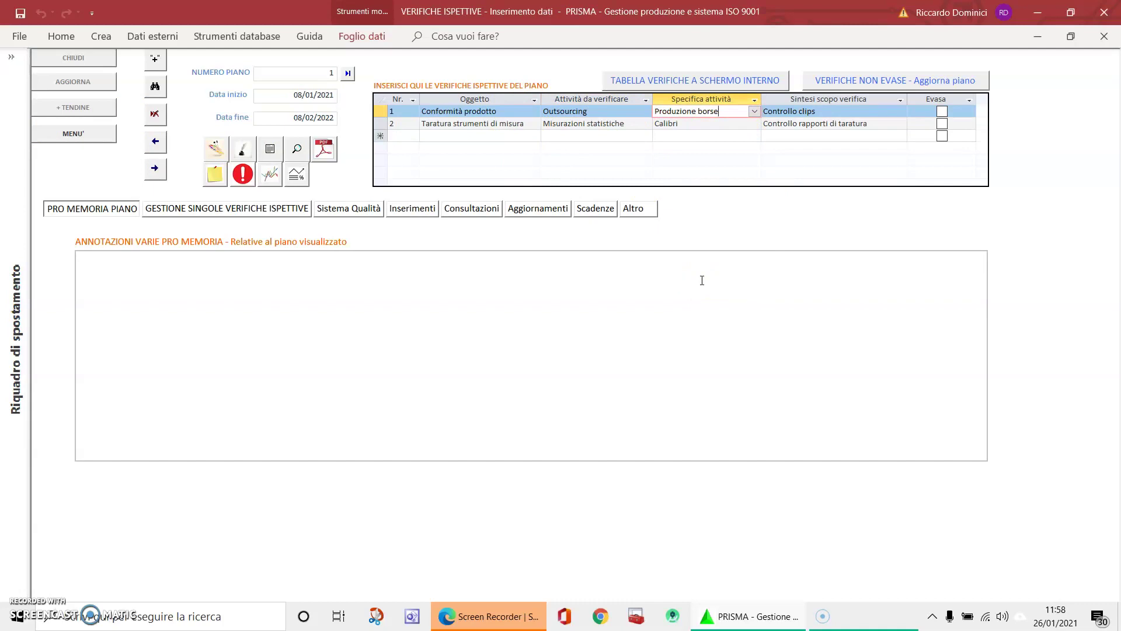
left_click(823, 112)
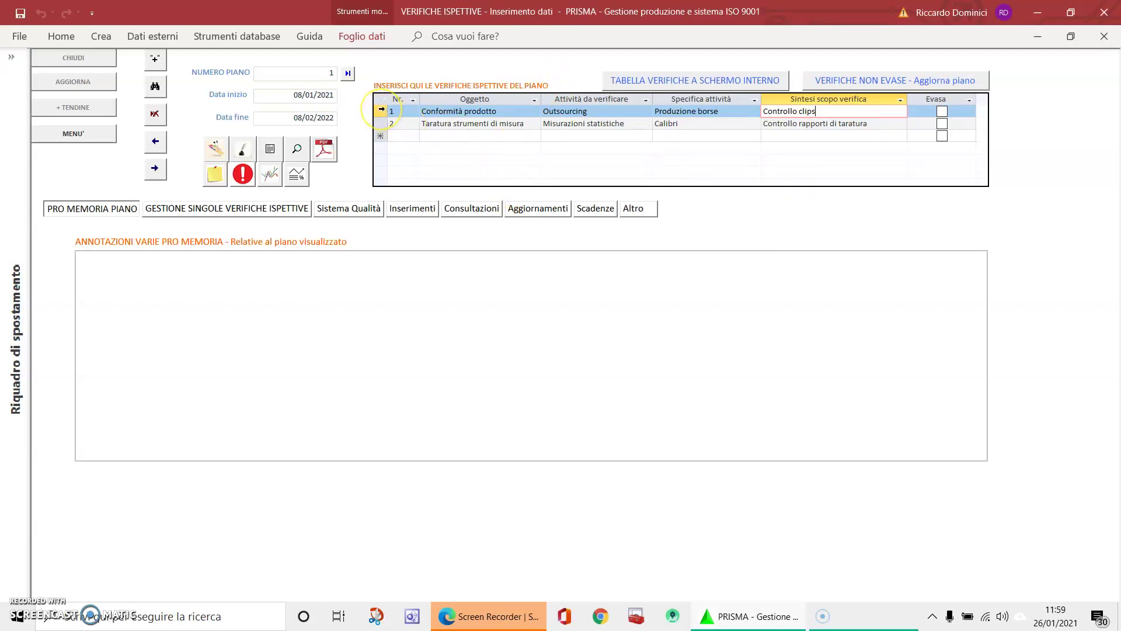
left_click(325, 72)
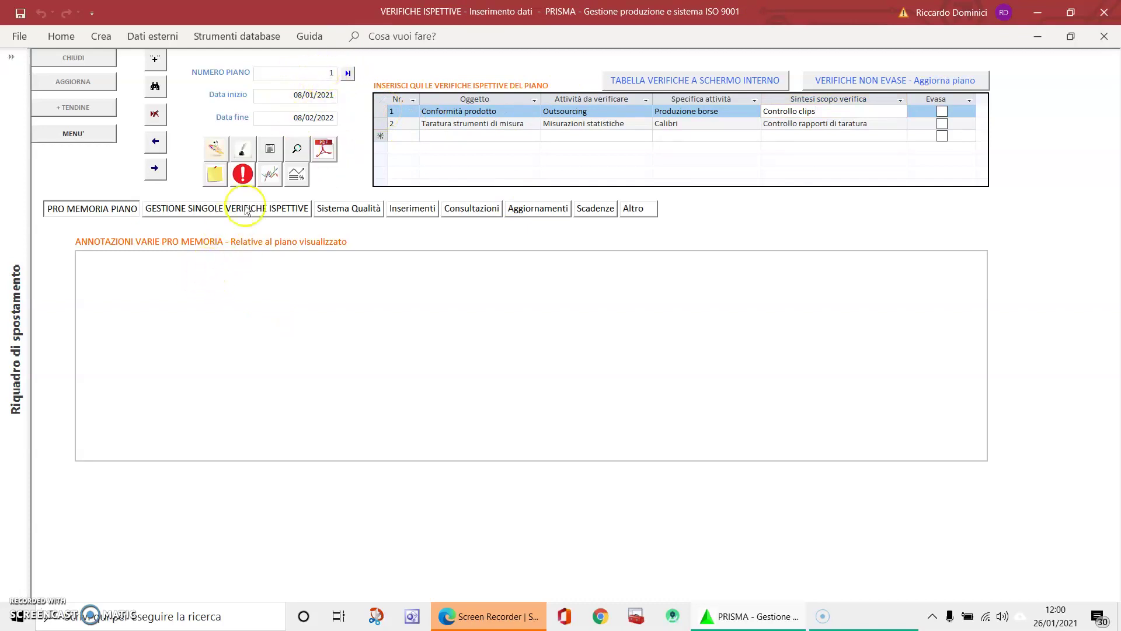
Step: Enter "APPUNTI PRO MEMORIA" in the memo notes of the displayed plan
left_click(151, 269)
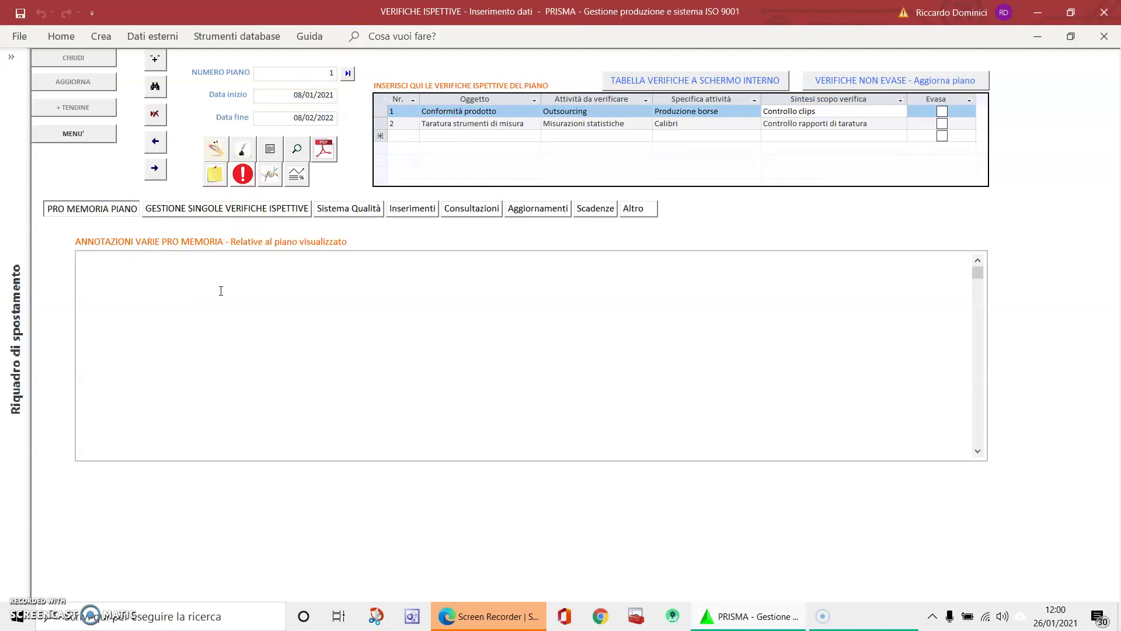
type("a")
key("BackSpace")
key("Caps_Lock")
type("A")
type("PPUNTI PRO ME")
type("MEOR")
key("BackSpace")
key("BackSpace")
key("BackSpace")
type("ORIA")
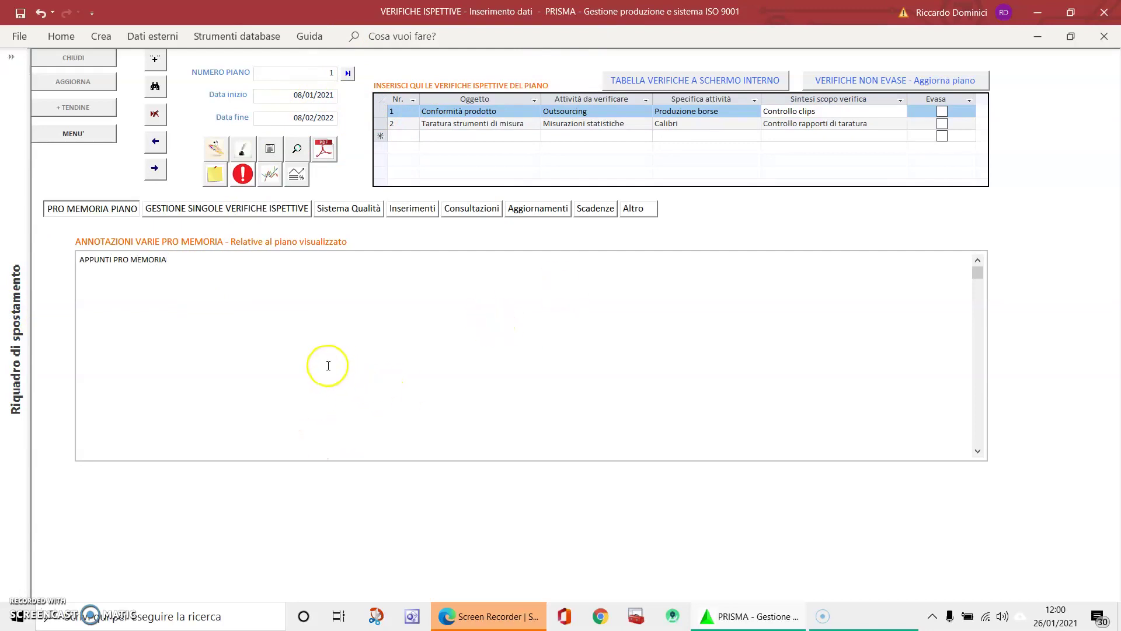
Step: Open the management of single audits and examine how the audit's number and memo relate to the plan's audit list
left_click(248, 212)
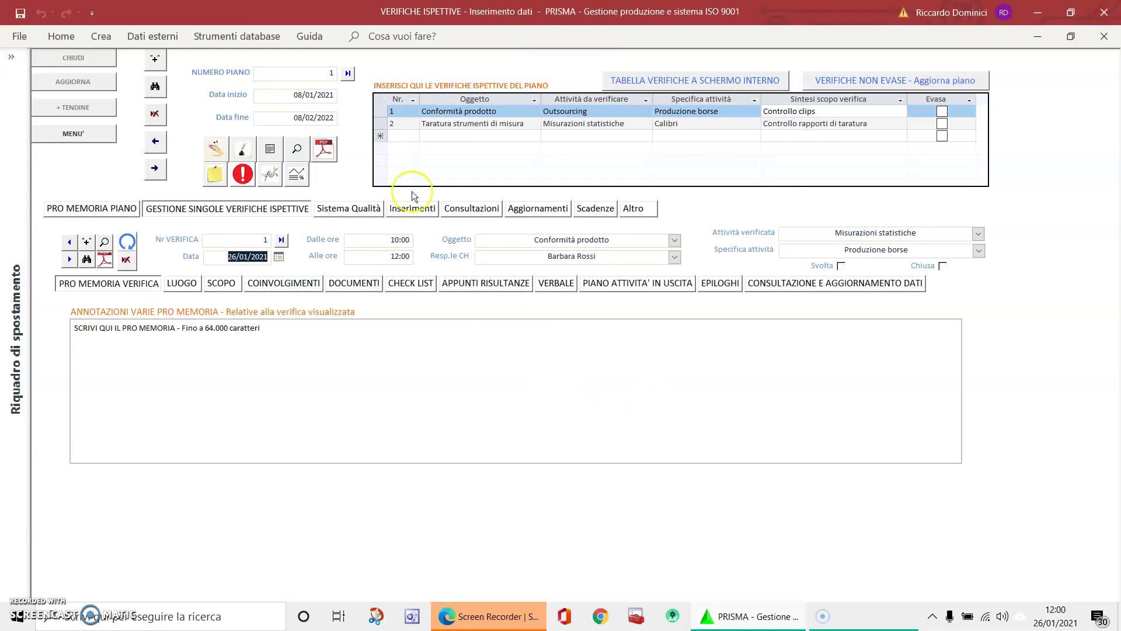
left_click(463, 123)
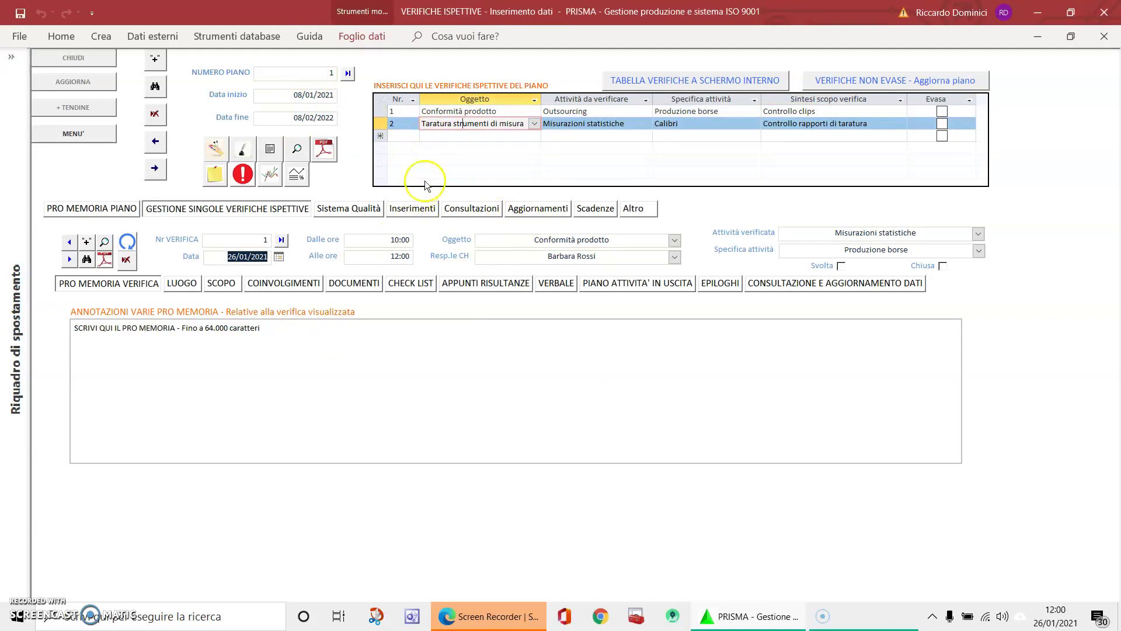
left_click(249, 240)
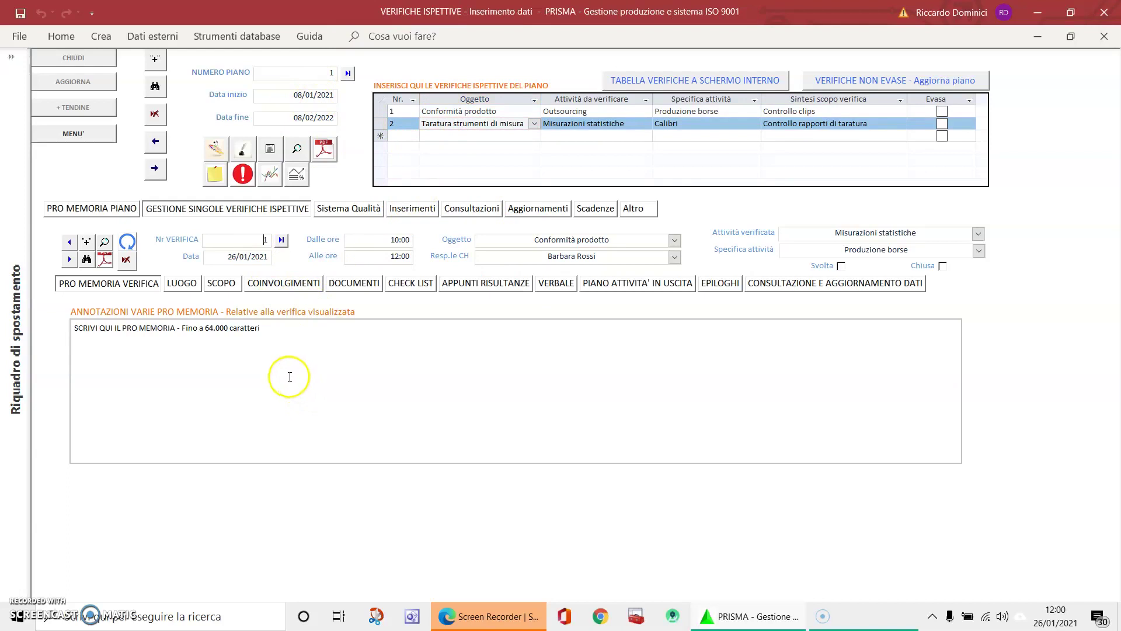
left_click(308, 70)
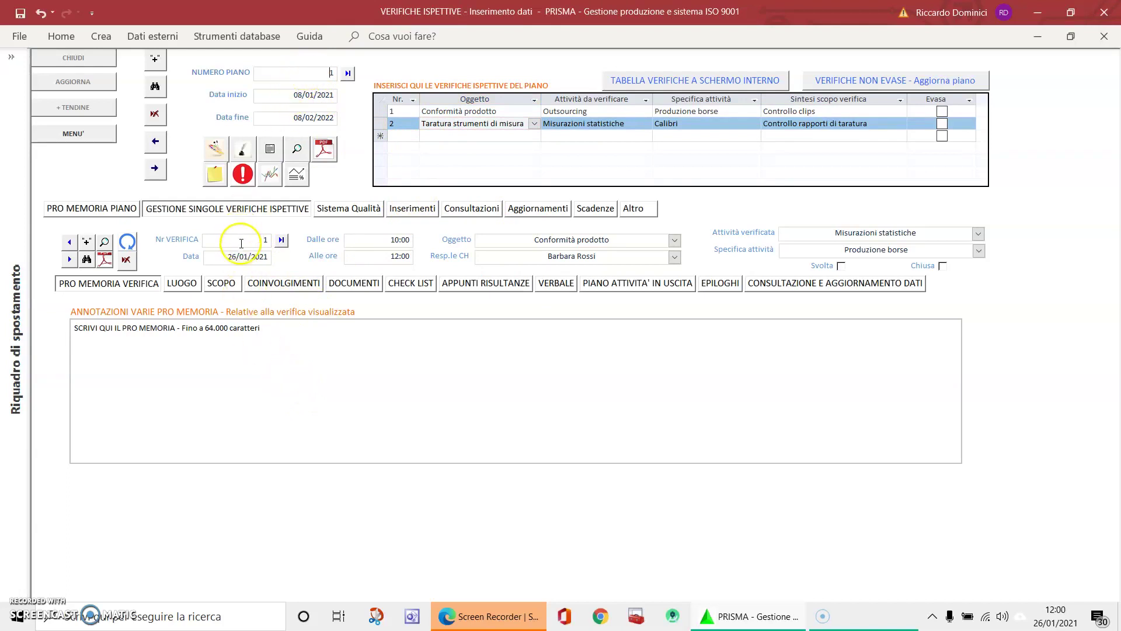
left_click(193, 342)
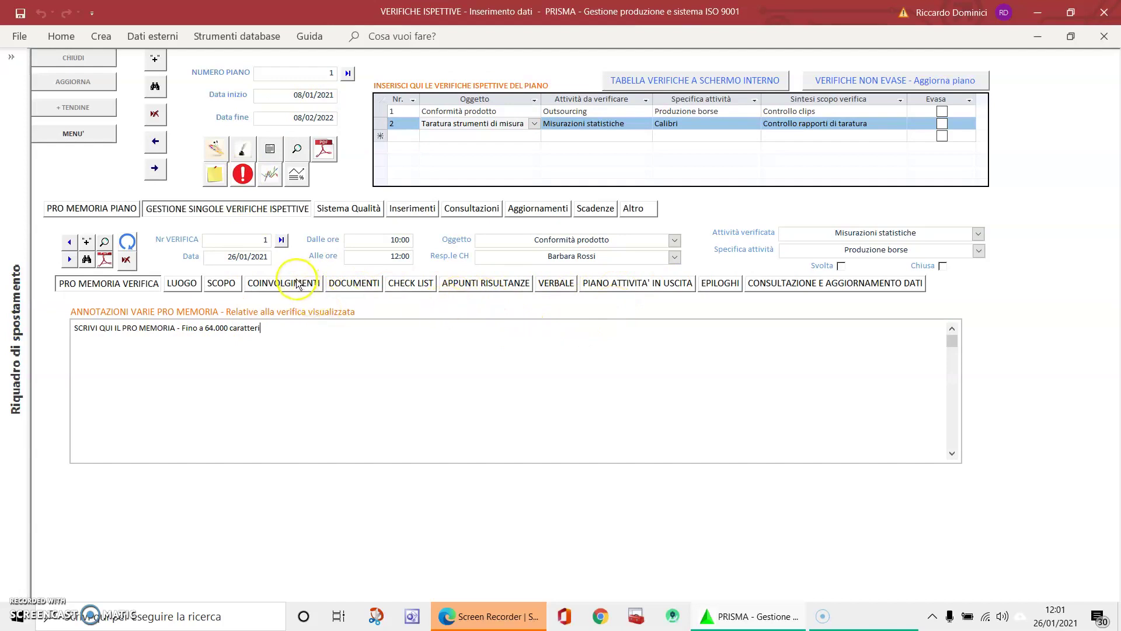
Step: Review the audit's number, date and Resp.le CH fields
left_click(245, 240)
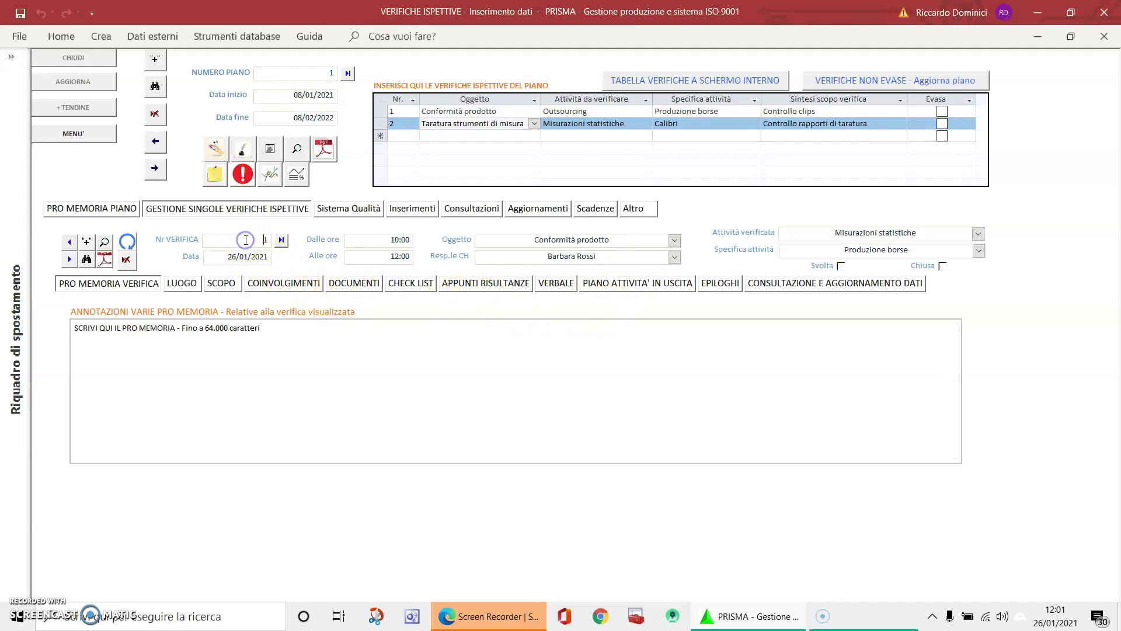
left_click(232, 261)
left_click(675, 258)
left_click(700, 249)
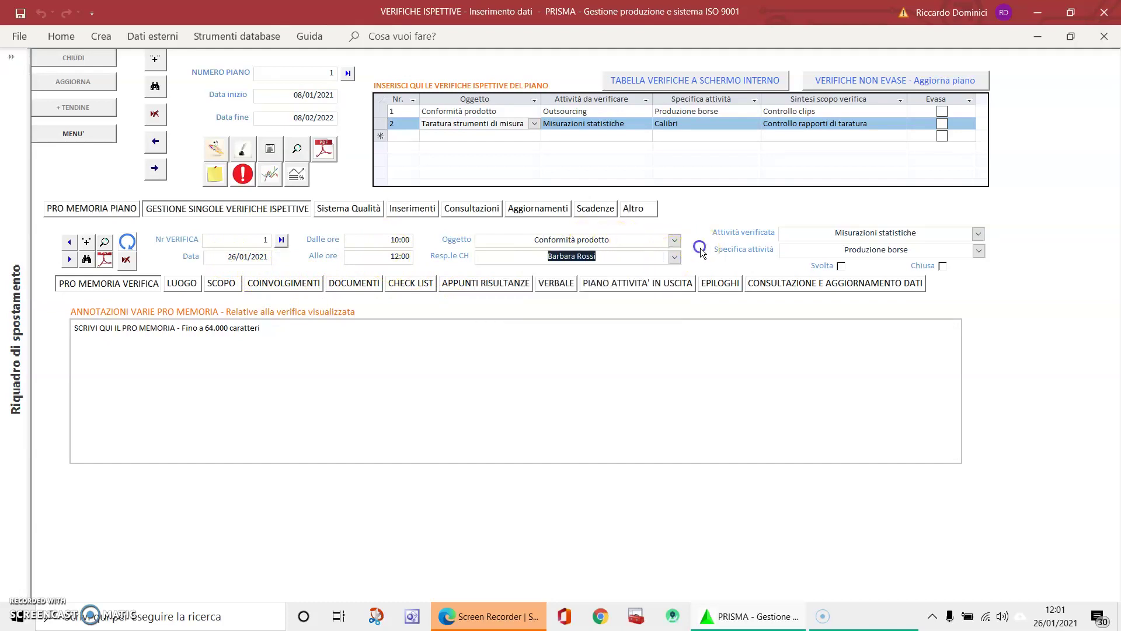
left_click(631, 257)
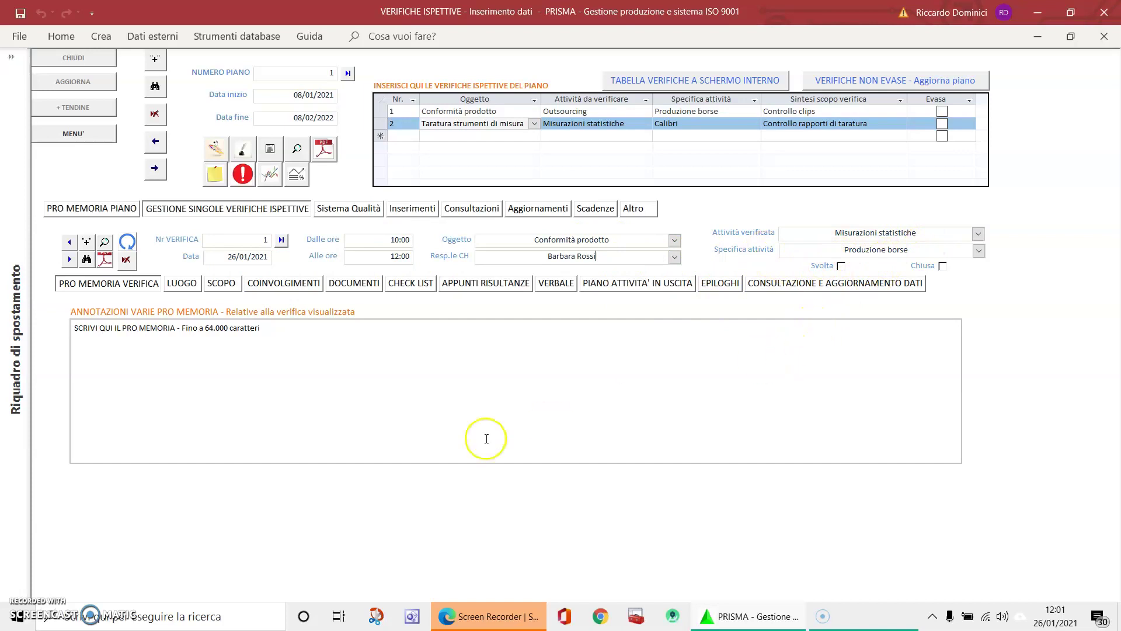
Step: Read the audit's Luogo and Scopo descriptions
left_click(181, 283)
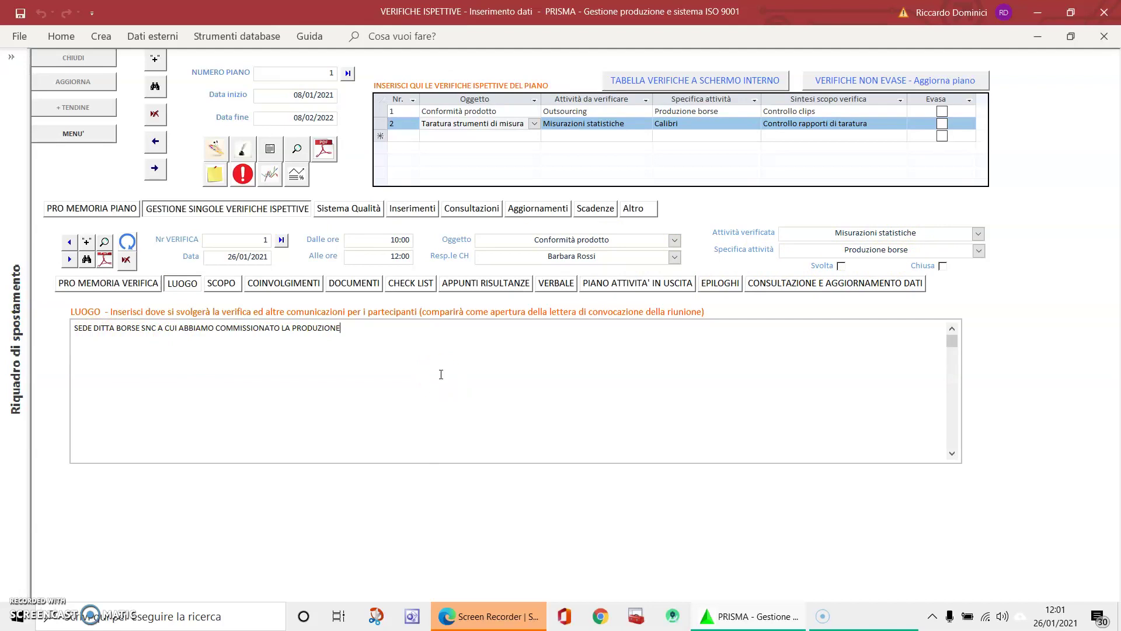
left_click(222, 283)
left_click(489, 329)
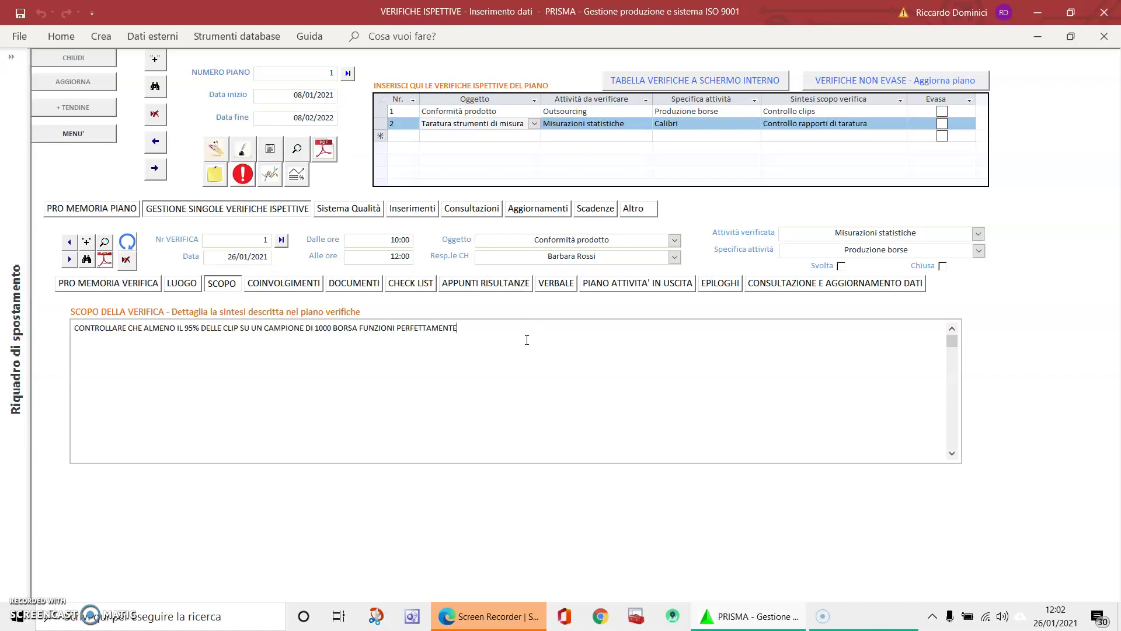
Step: Examine the audit's Coinvolgimenti section, covering the company sector and the members of the audit group
left_click(285, 283)
left_click(775, 345)
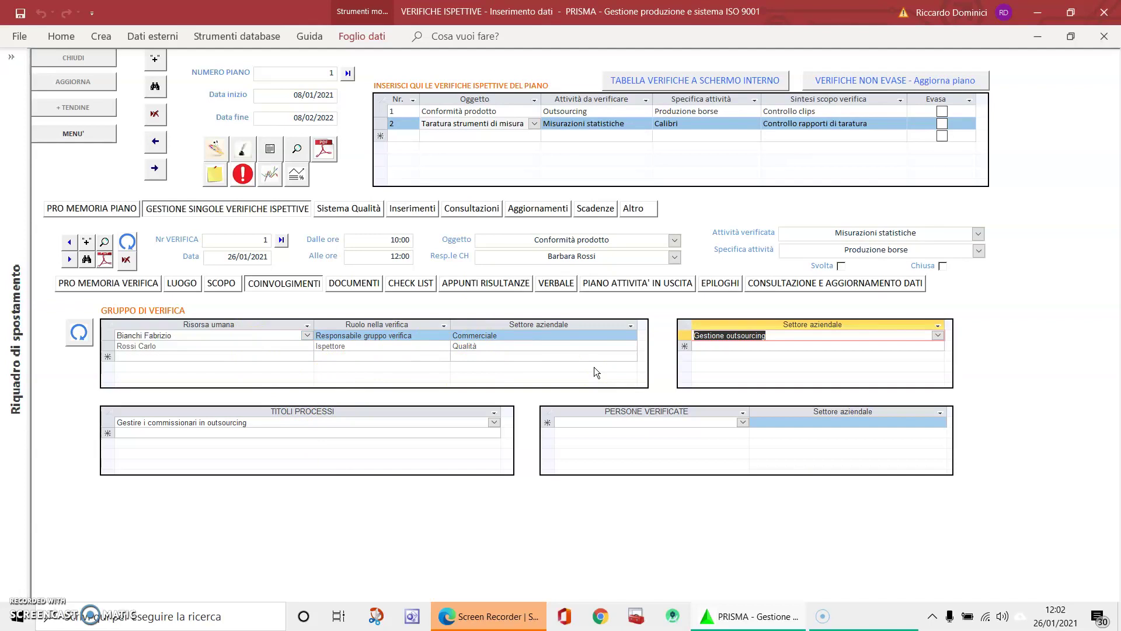
left_click(236, 347)
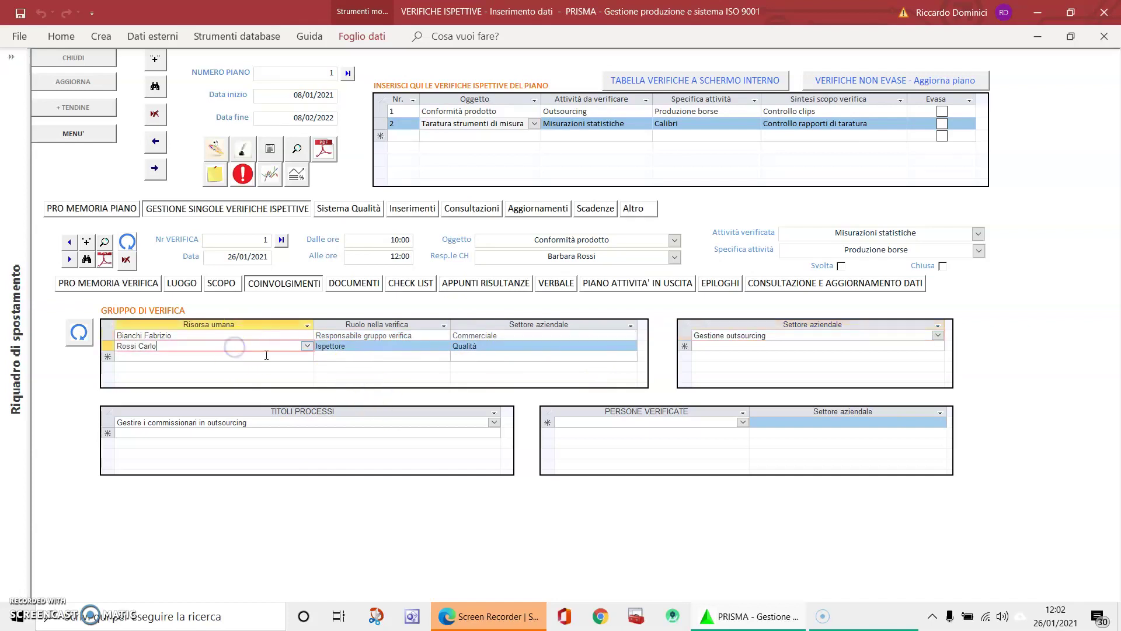
Step: Examine the audit group's roles and company sectors, the involved company sector and the process title
left_click(381, 345)
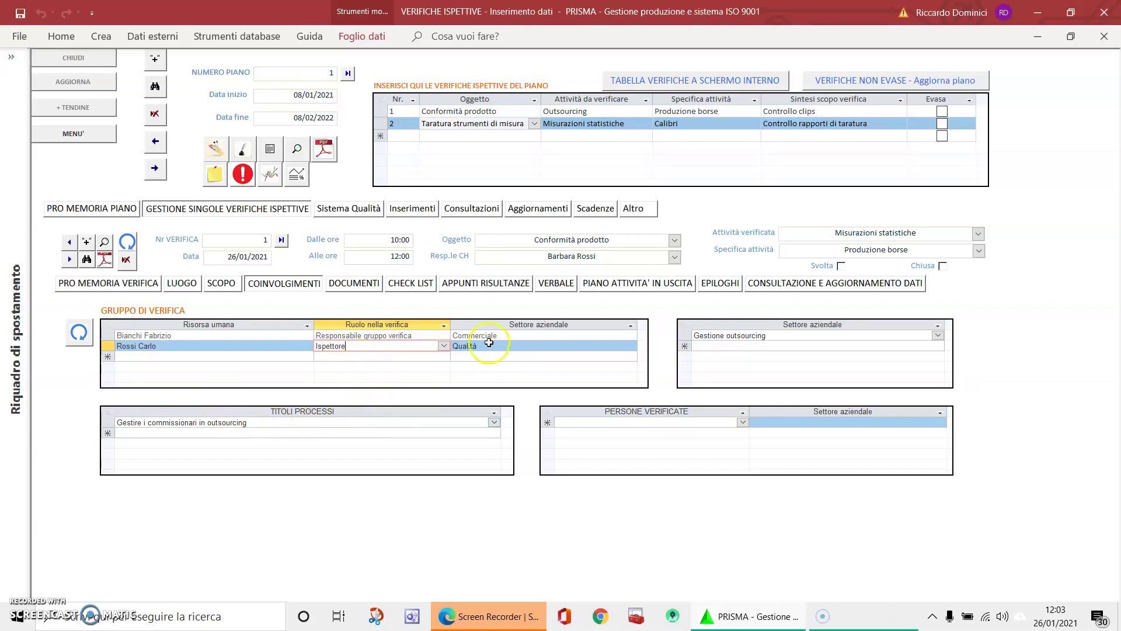
left_click(254, 334)
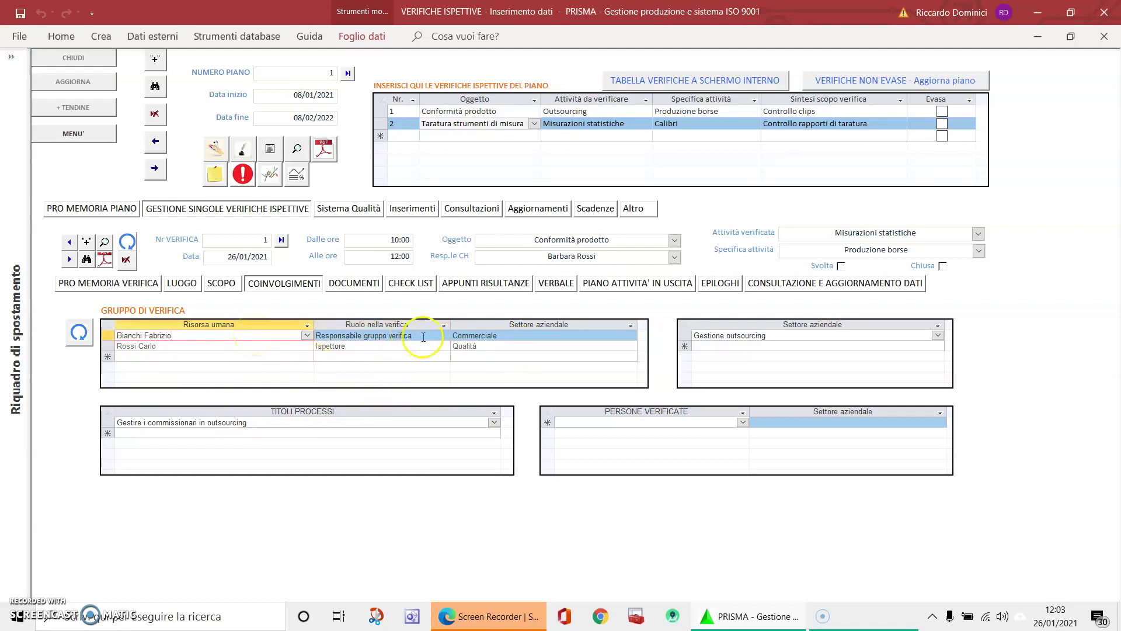
left_click(535, 336)
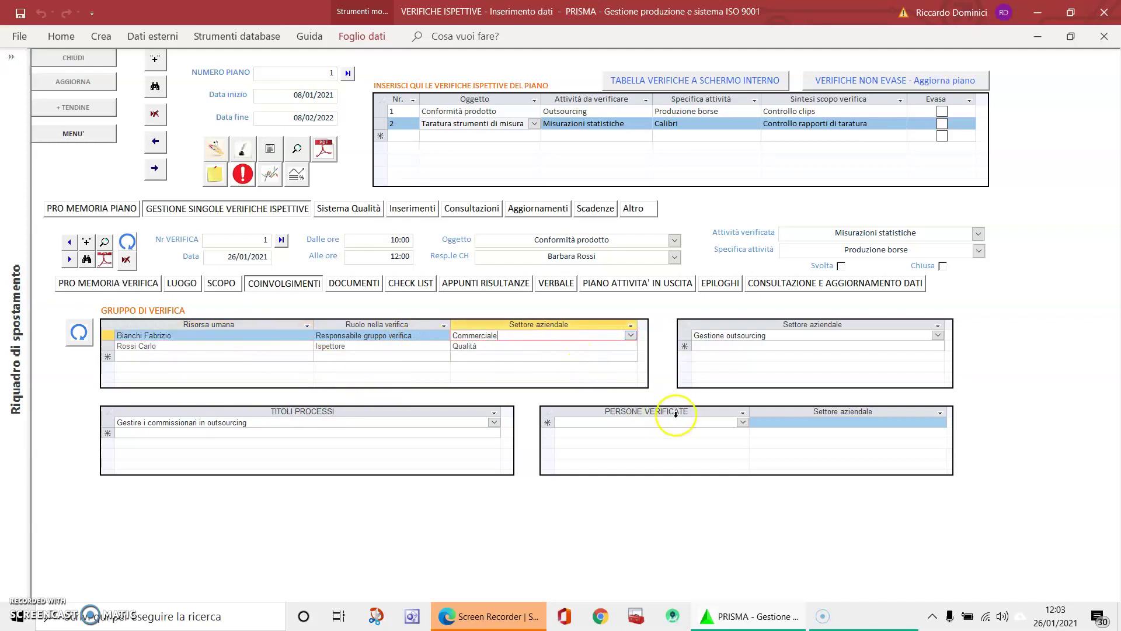
left_click(803, 336)
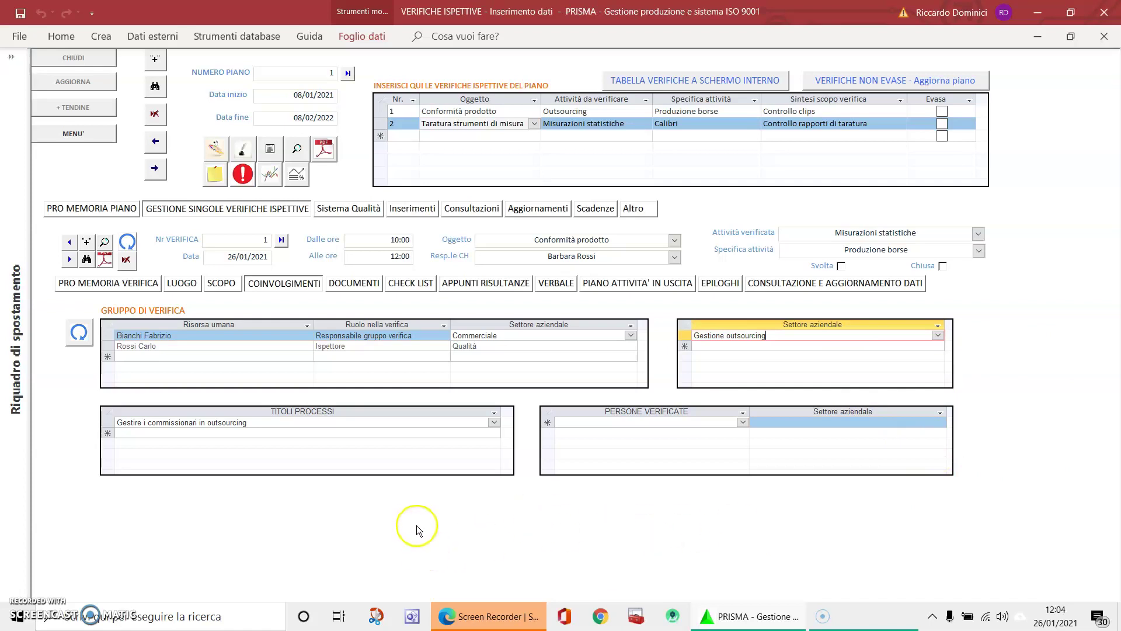
left_click(424, 423)
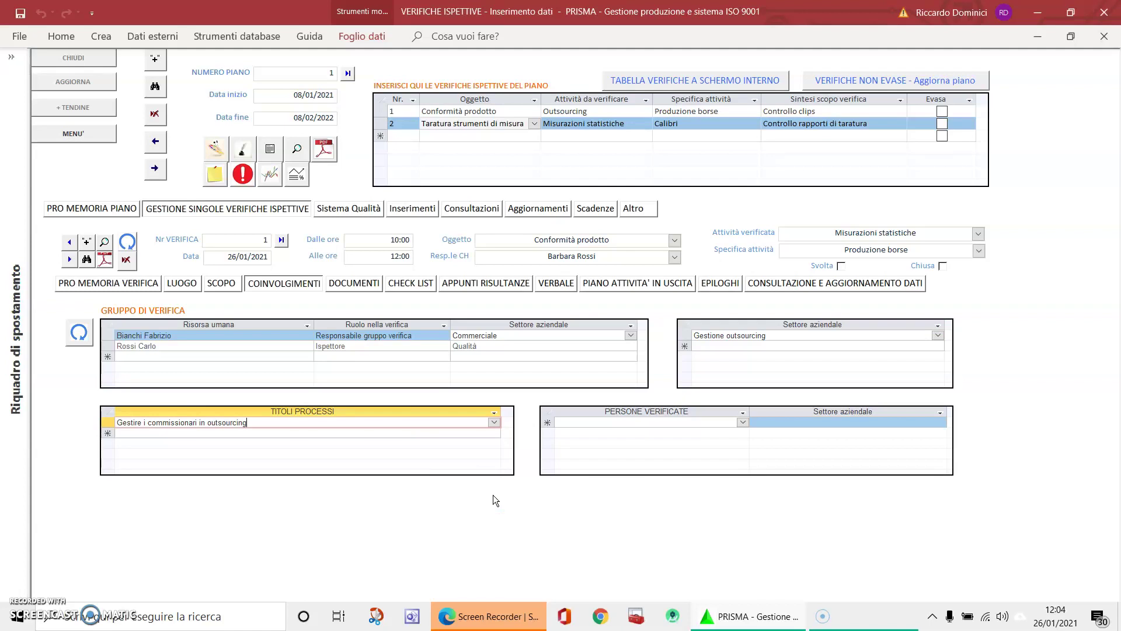
Step: Try selecting a person in the Persone verificate list, and clear the entry again
left_click(743, 422)
left_click(714, 429)
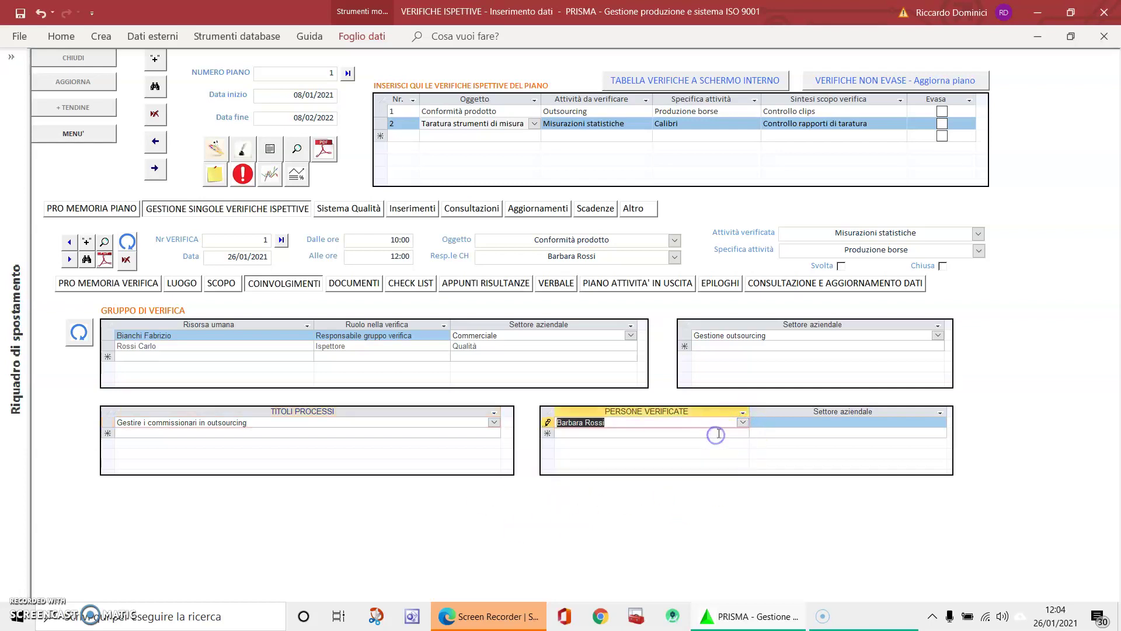
left_click(643, 422)
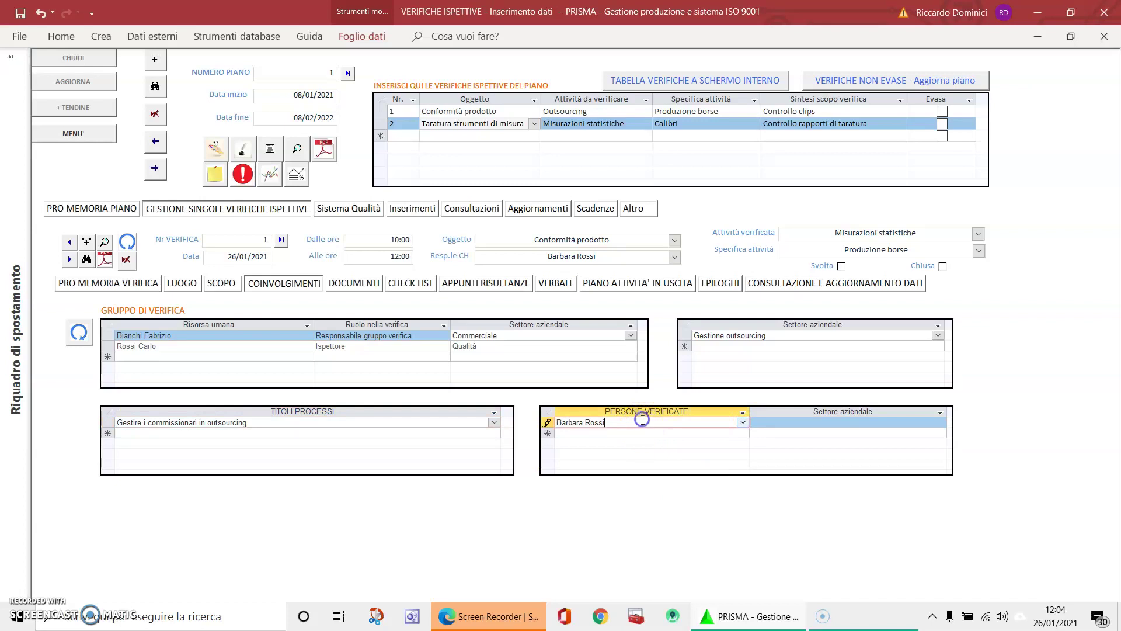
key("BackSpace")
key("BackSpace")
key("BackSpace")
key("BackSpace")
key("BackSpace")
key("BackSpace")
key("BackSpace")
key("BackSpace")
key("BackSpace")
key("BackSpace")
key("BackSpace")
key("BackSpace")
key("BackSpace")
left_click(777, 421)
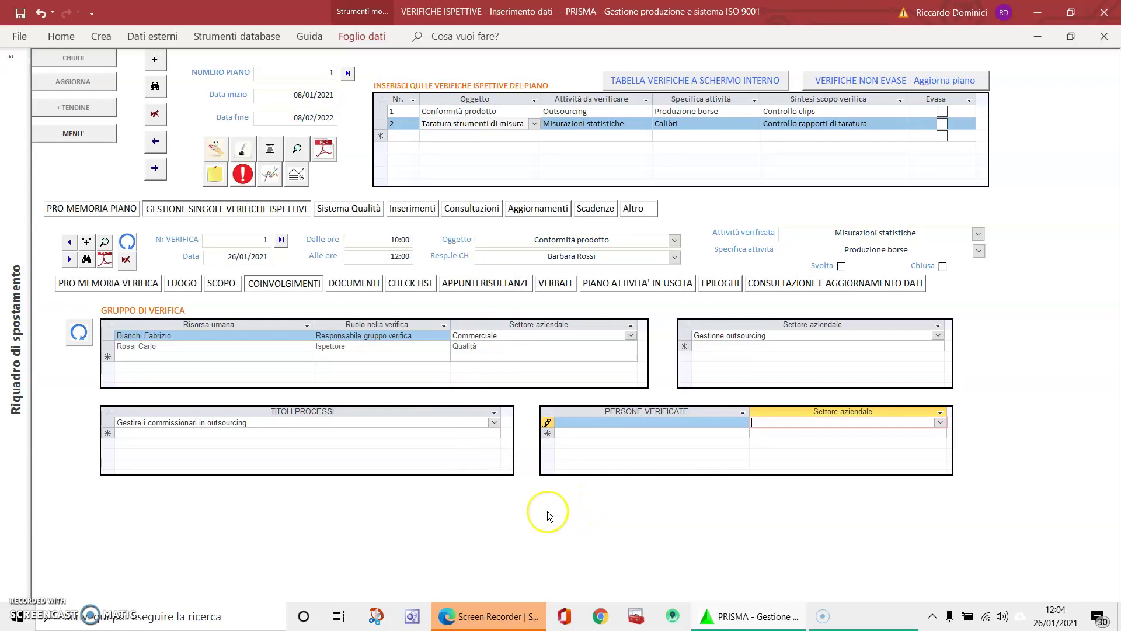
Step: Review the audit's Documenti list and read the activities in its Check list
left_click(354, 283)
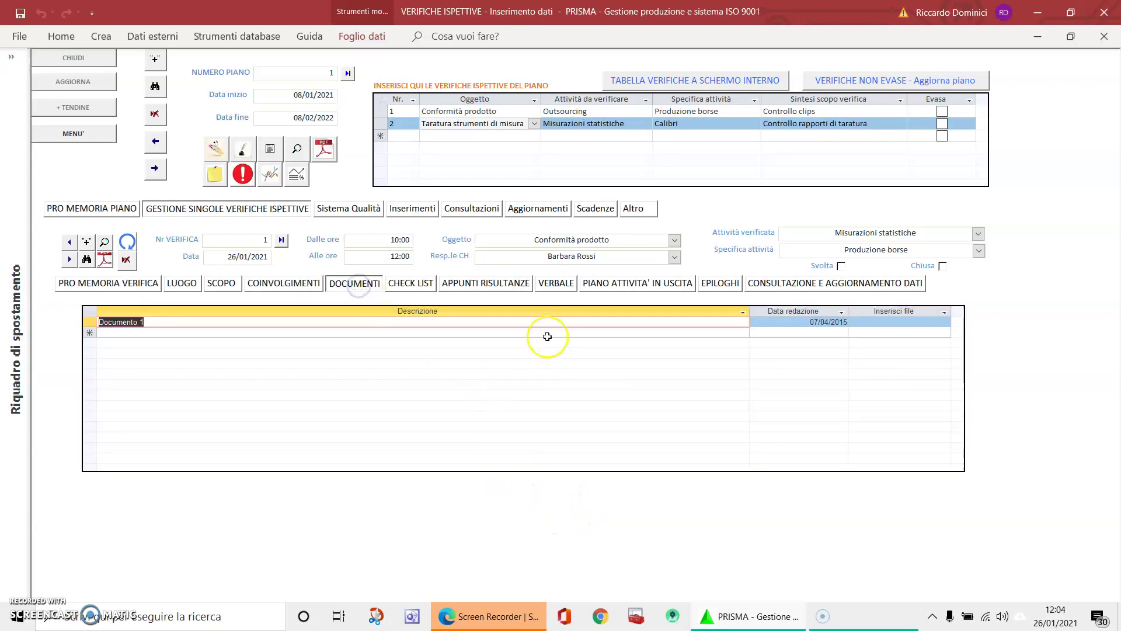
left_click(562, 320)
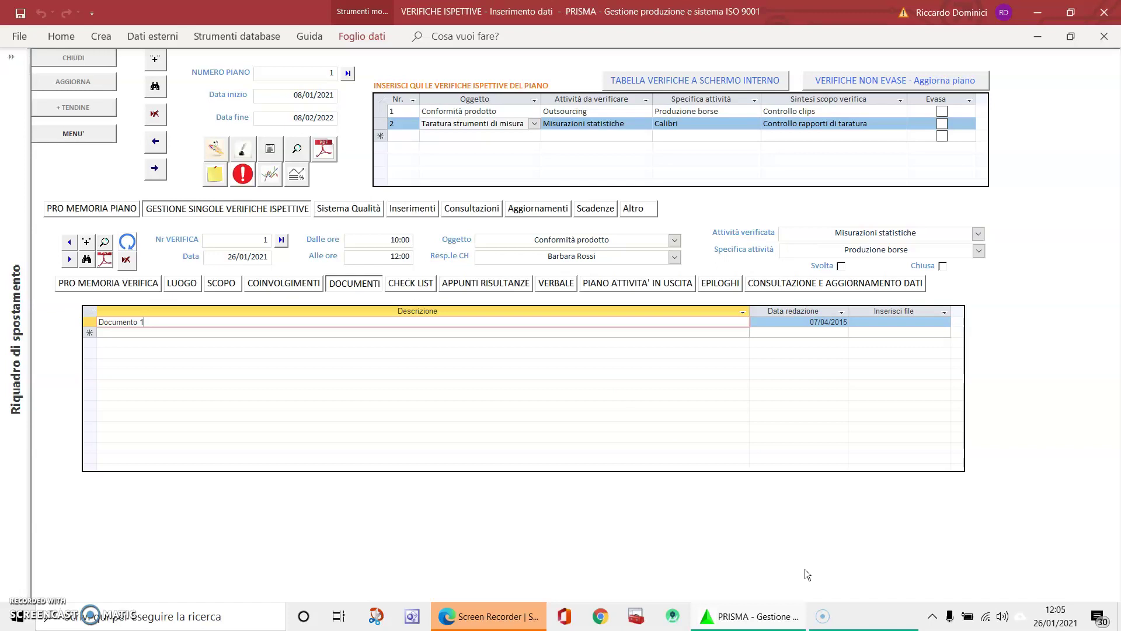
left_click(412, 281)
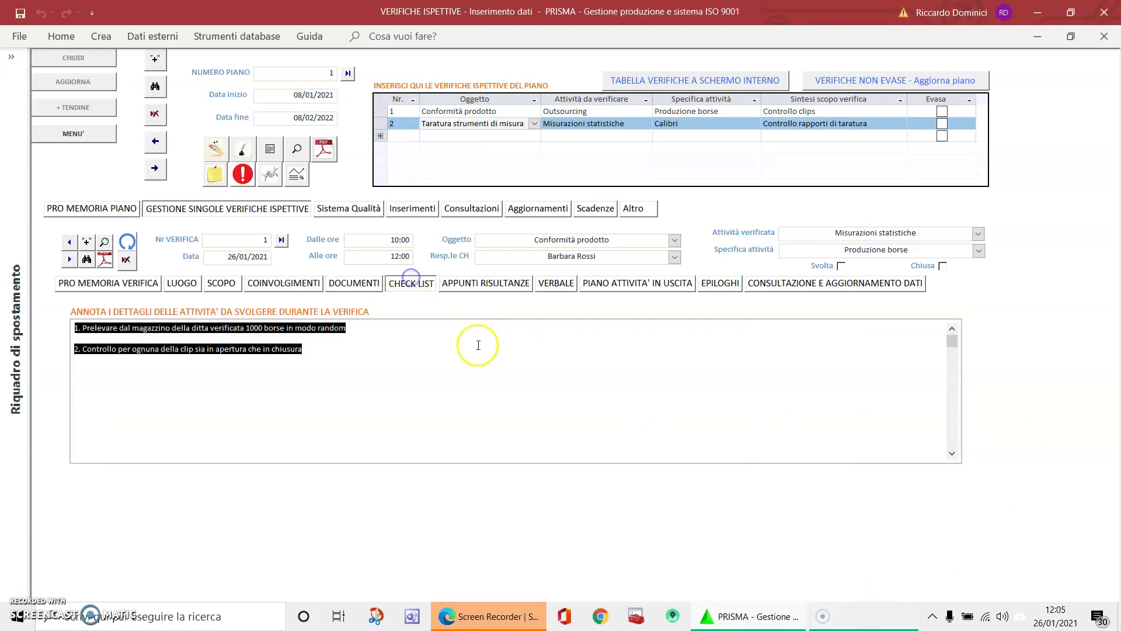
left_click(387, 381)
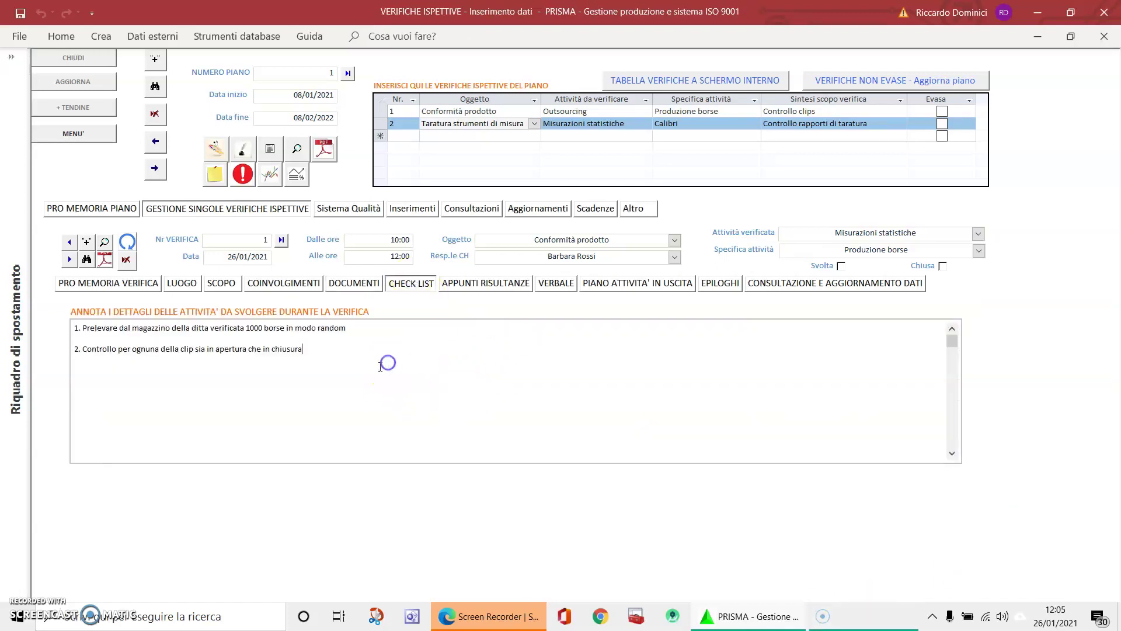
left_click(478, 368)
left_click(440, 350)
Step: Read the audit's Appunti risultanze notes and the detailed description in its Verbale
left_click(501, 284)
left_click(274, 358)
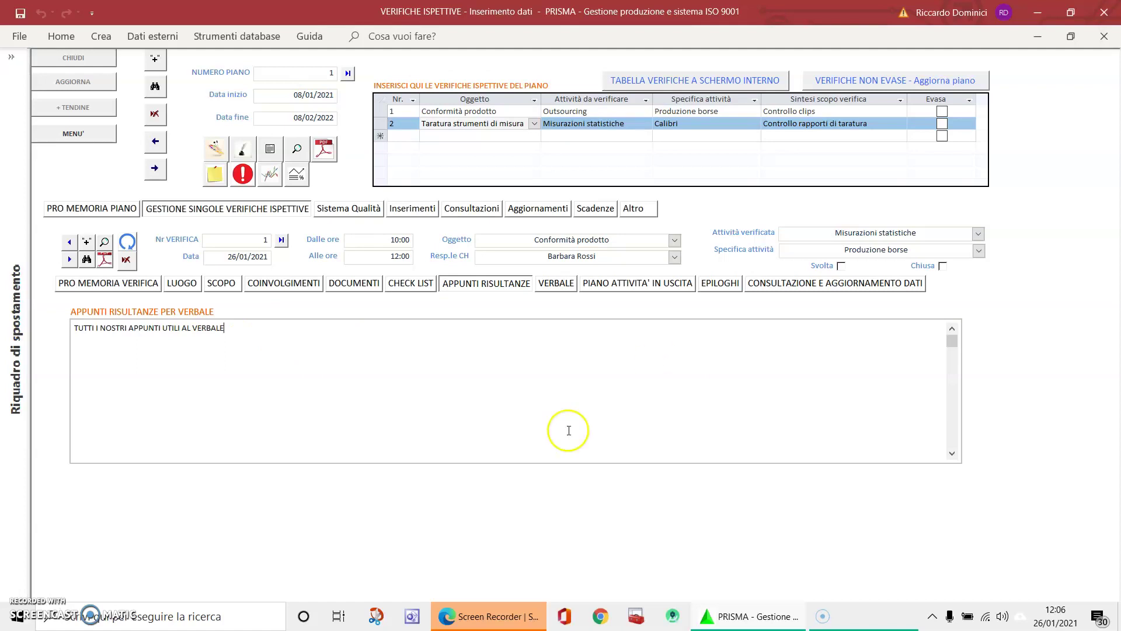
left_click(556, 283)
left_click(452, 377)
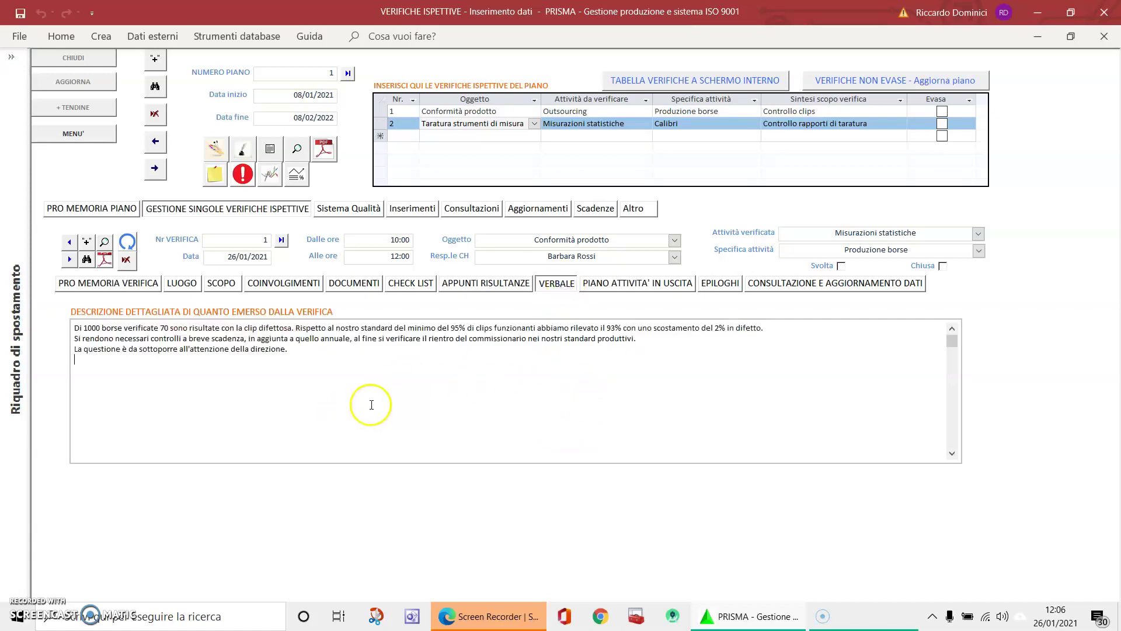
left_click(297, 349)
Step: Review the audit's Epiloghi options for the needs that emerged from it
left_click(723, 289)
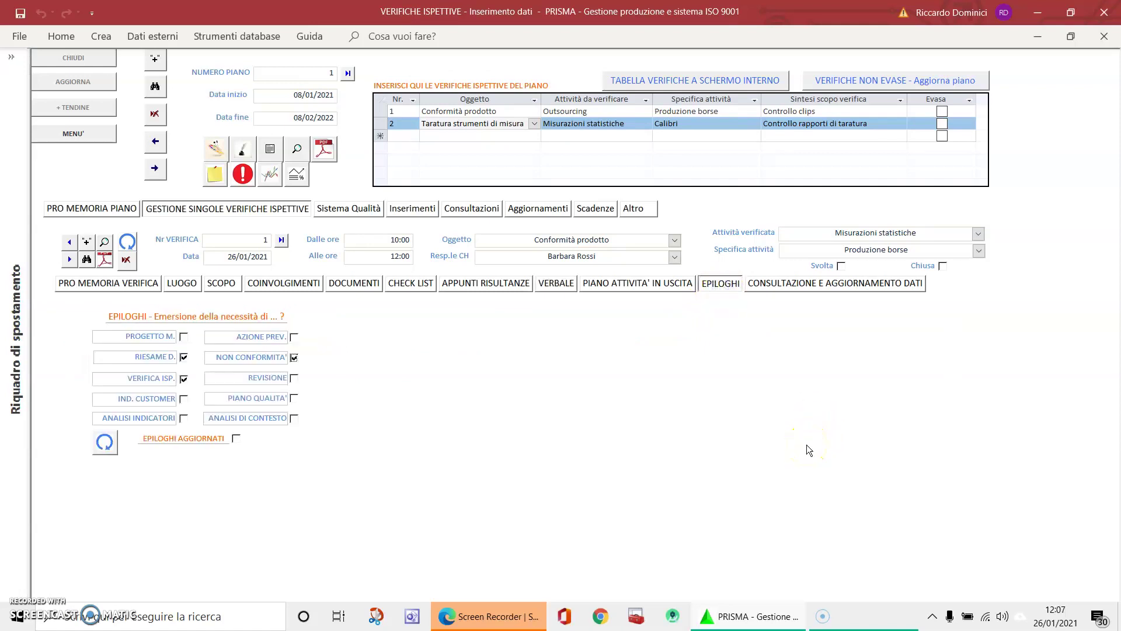
left_click(634, 455)
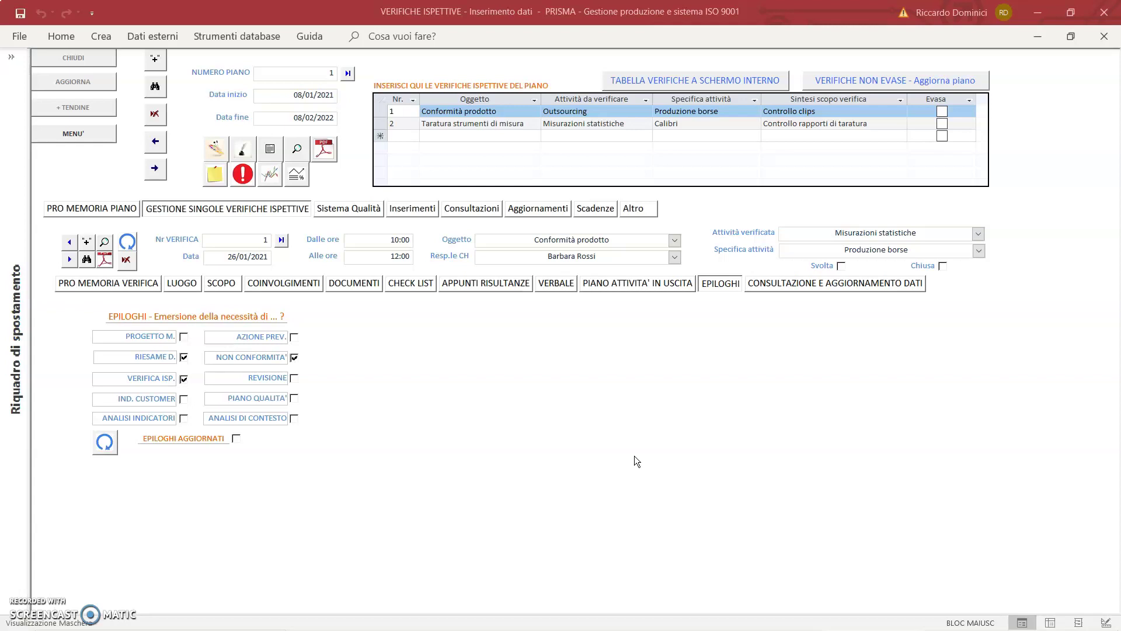
left_click(182, 370)
Step: Examine the first phase in Piano attività in uscita, its dates and responsible people, and return to the audit's memo
left_click(642, 284)
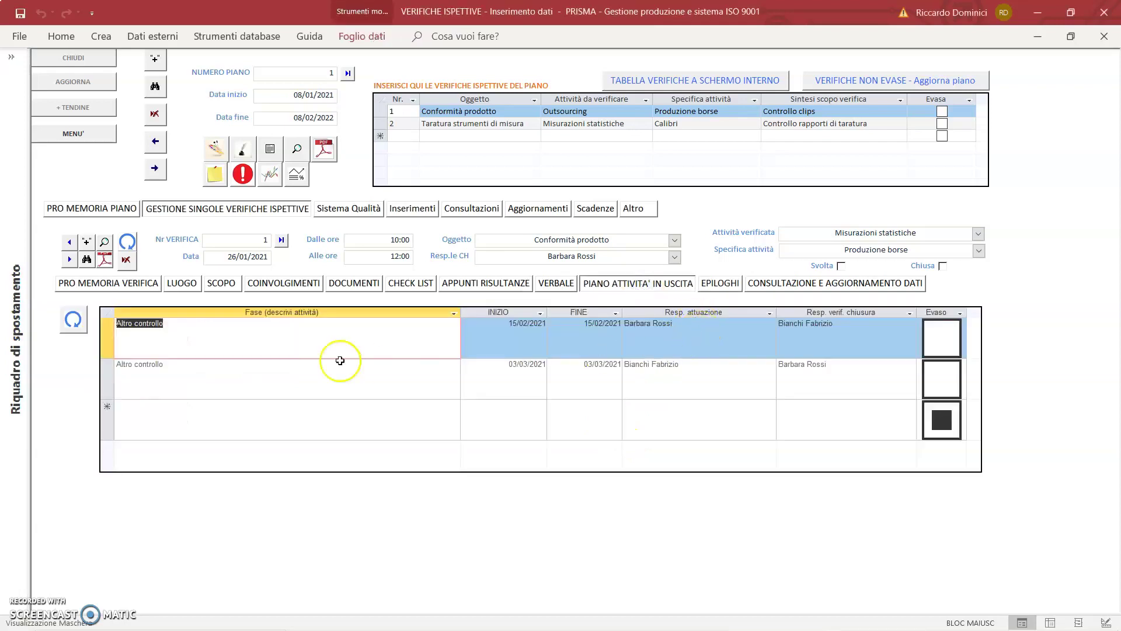
left_click(266, 345)
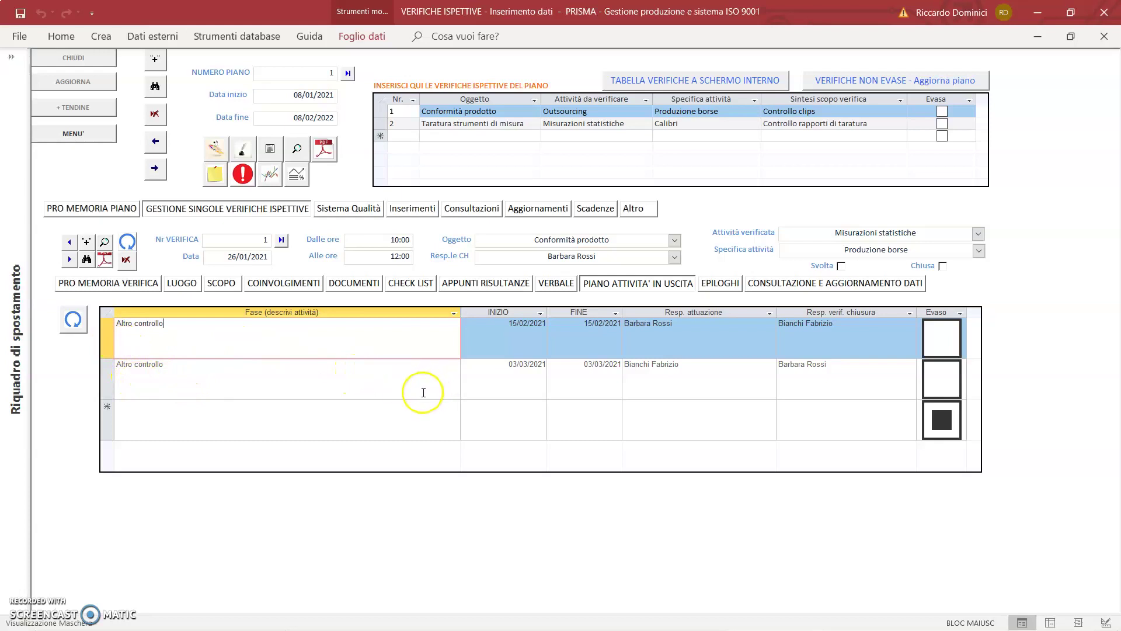
left_click(272, 332)
left_click(503, 325)
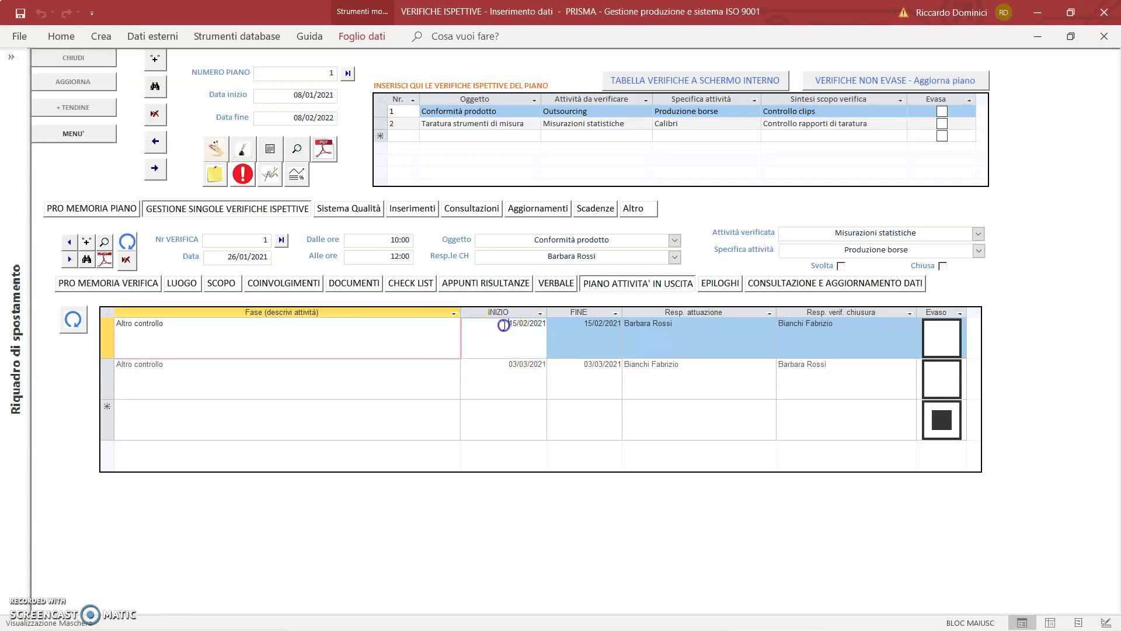
left_click(579, 321)
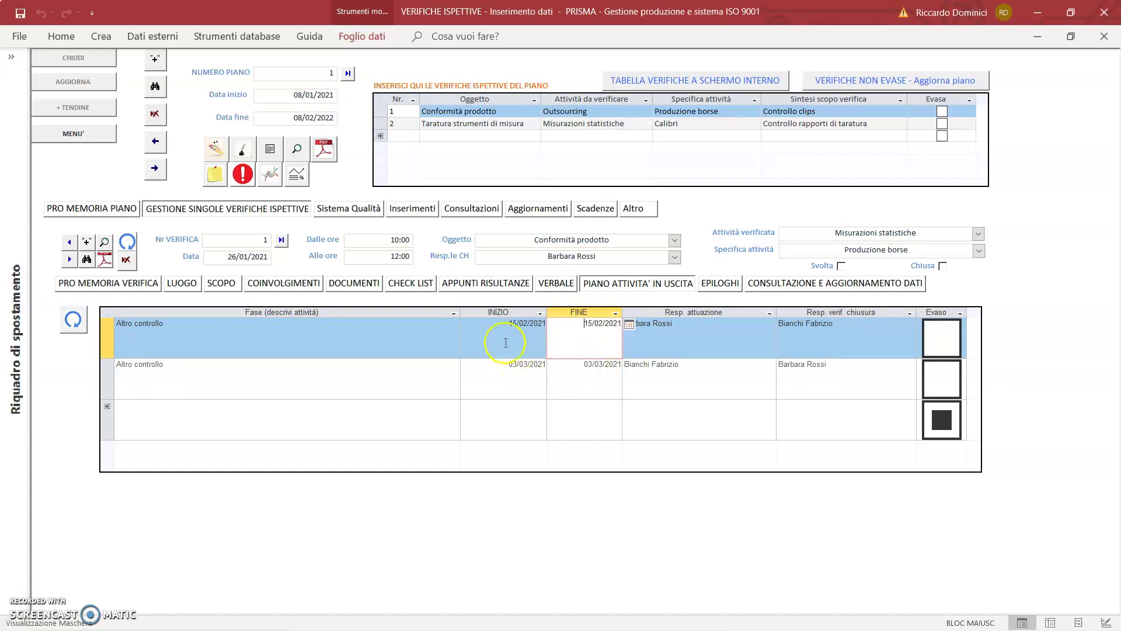
left_click(708, 328)
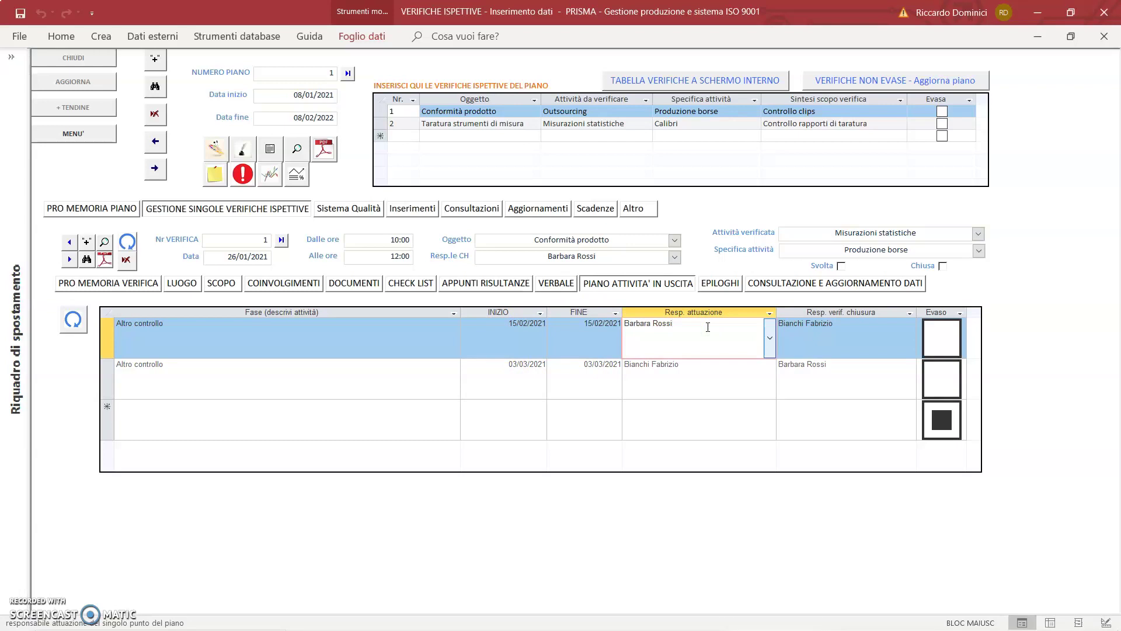
left_click(708, 327)
left_click(847, 324)
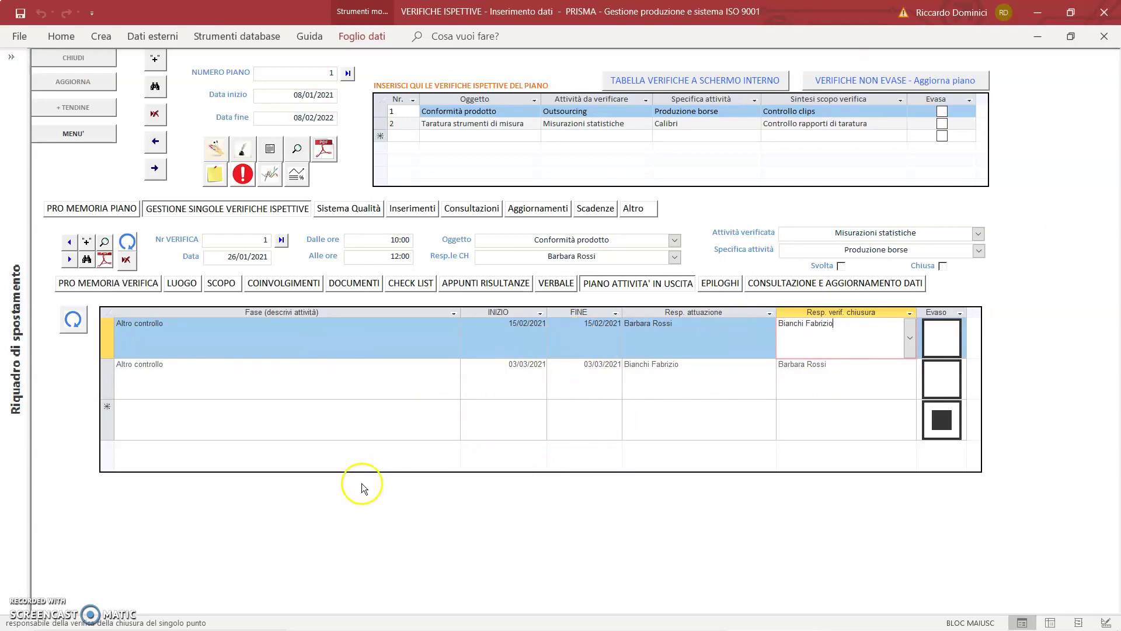
left_click(120, 284)
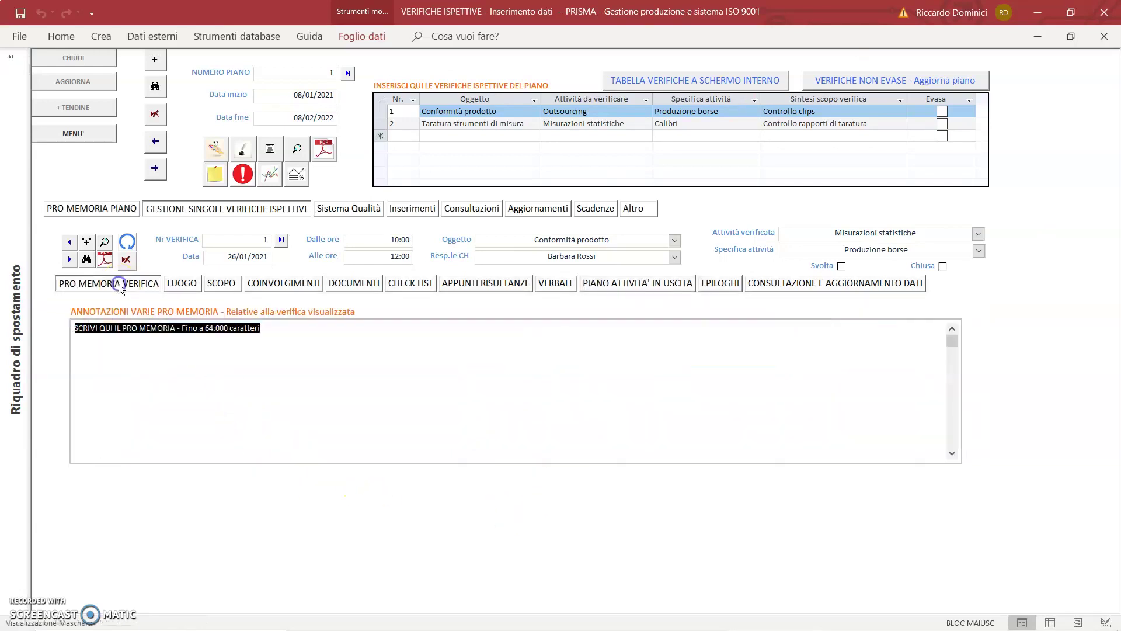
left_click(284, 329)
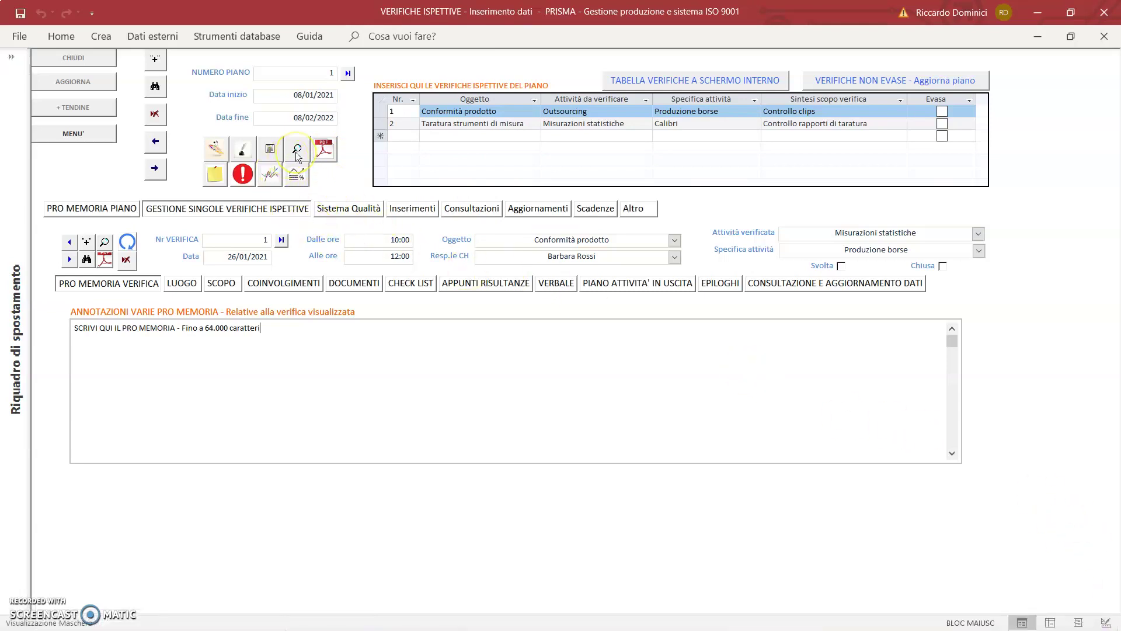
Step: Preview the printed audit plan, read its audit list, date line and signatures, and close the preview
left_click(314, 74)
left_click(298, 149)
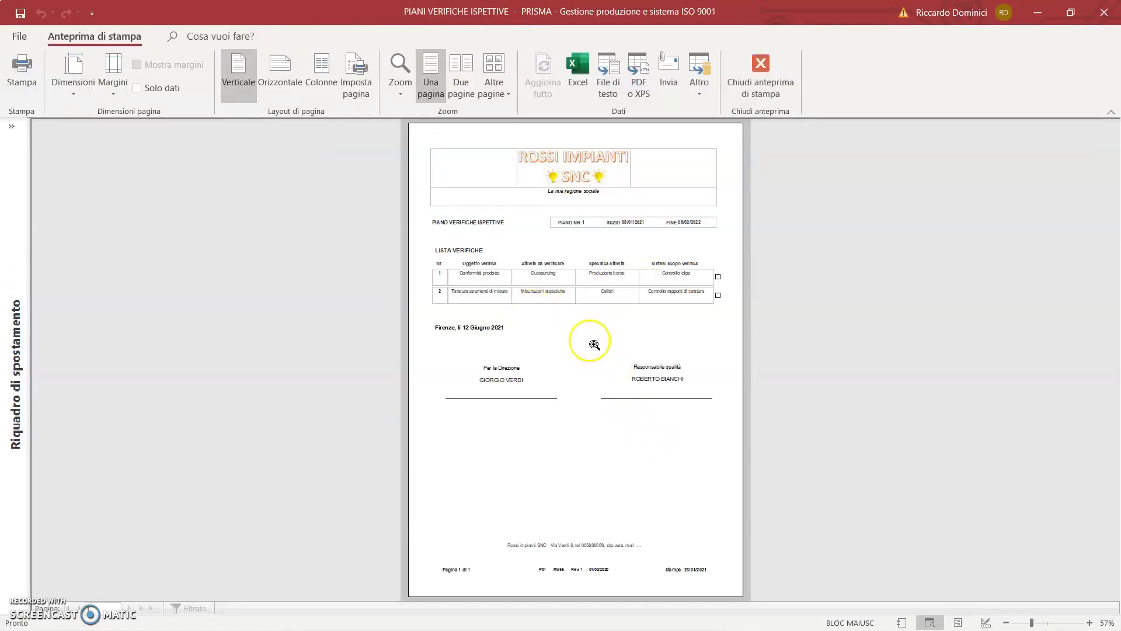
left_click(591, 340)
scroll(591, 344, "up", 3)
scroll(623, 353, "down", 1)
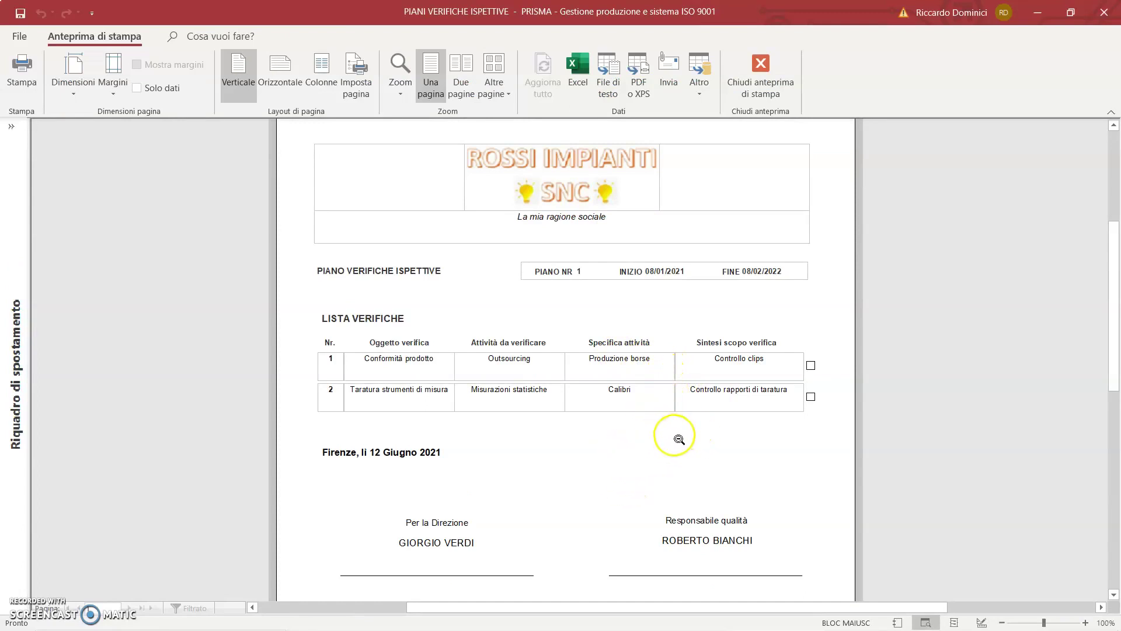
scroll(678, 439, "down", 3)
scroll(679, 439, "up", 2)
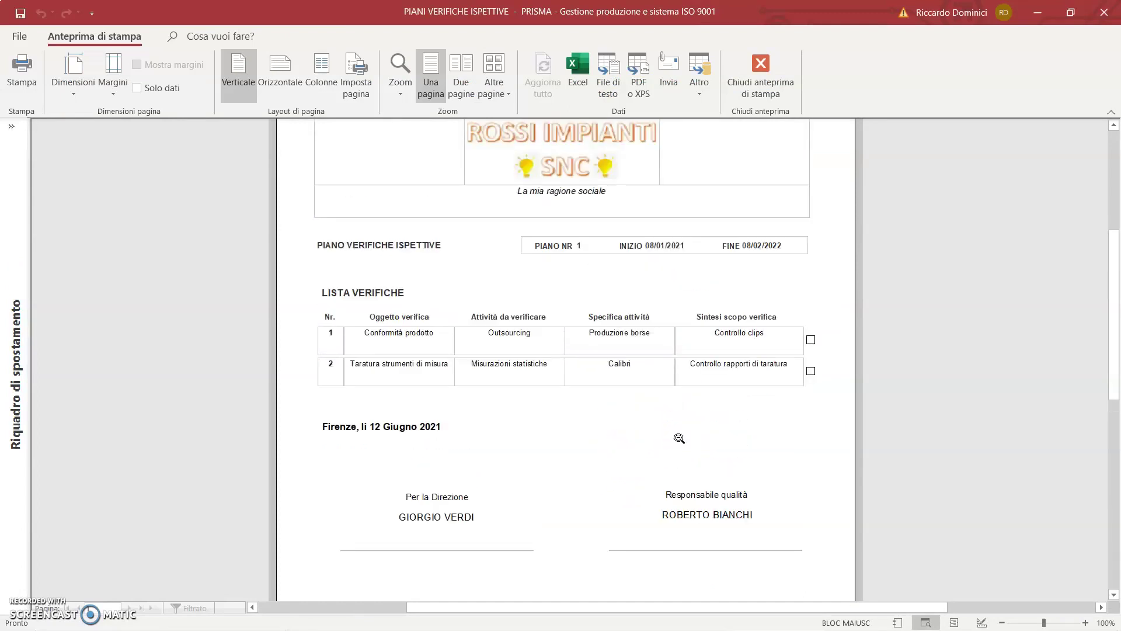
scroll(675, 443, "down", 2)
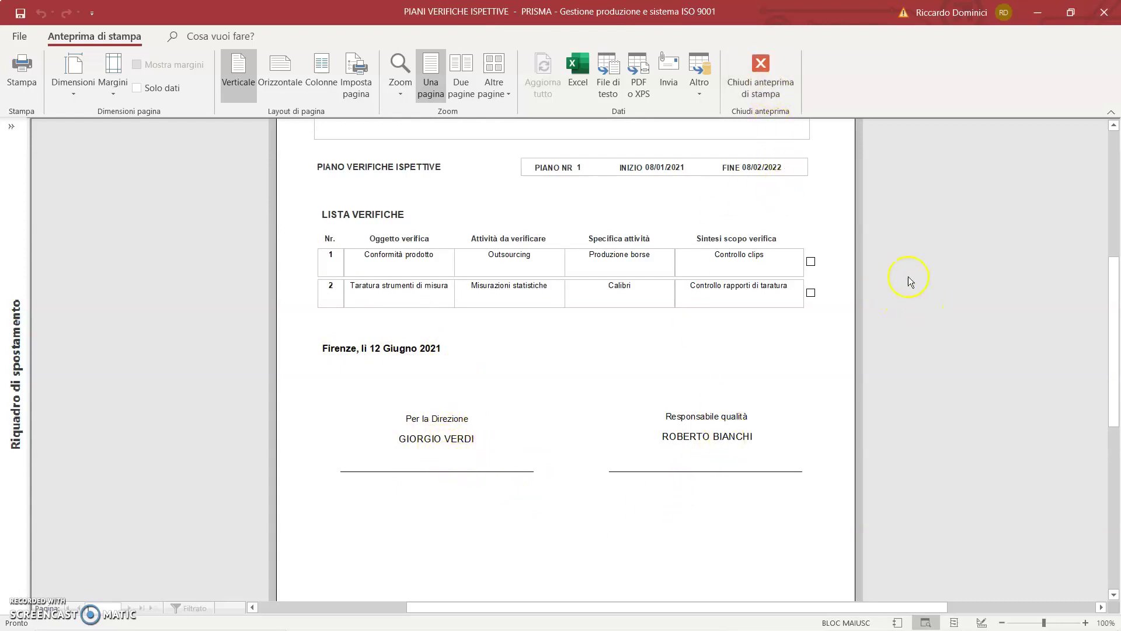
left_click(767, 88)
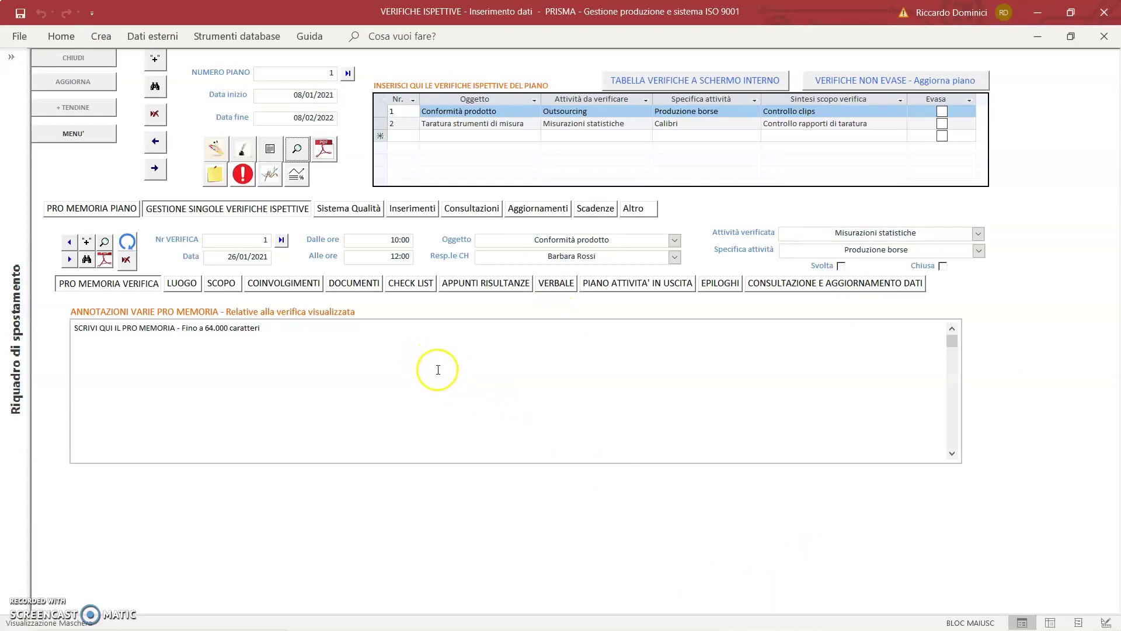
Step: Set the city and date line for printed documents to "Roma, li 12 Giugno 2020"
left_click(271, 152)
left_click(178, 298)
left_click_drag(179, 296, 157, 296)
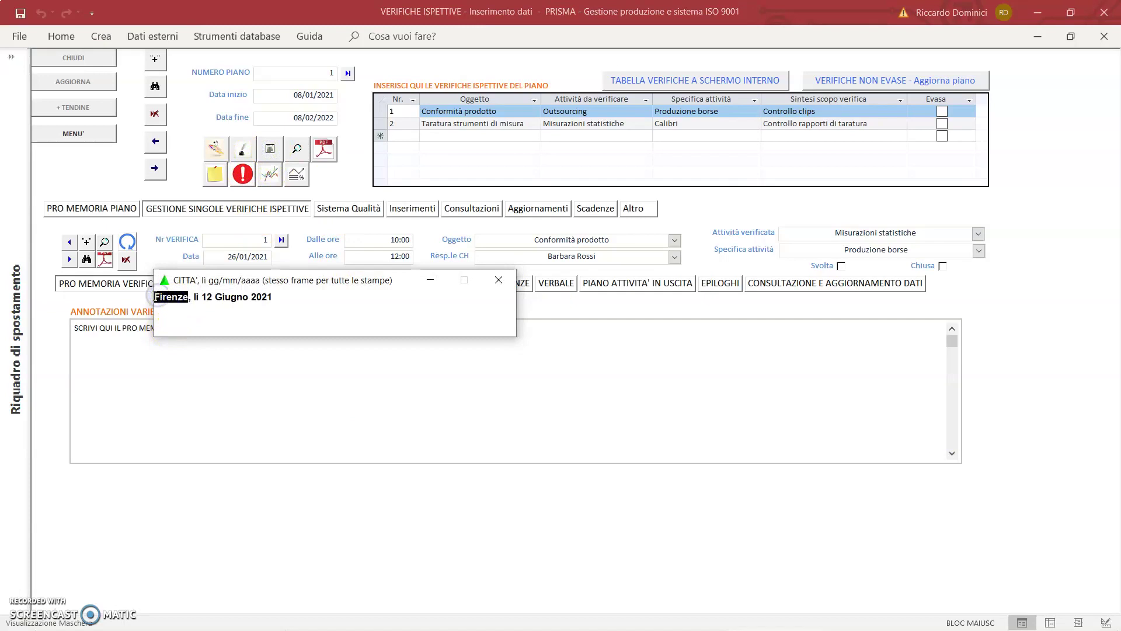
type("Foma")
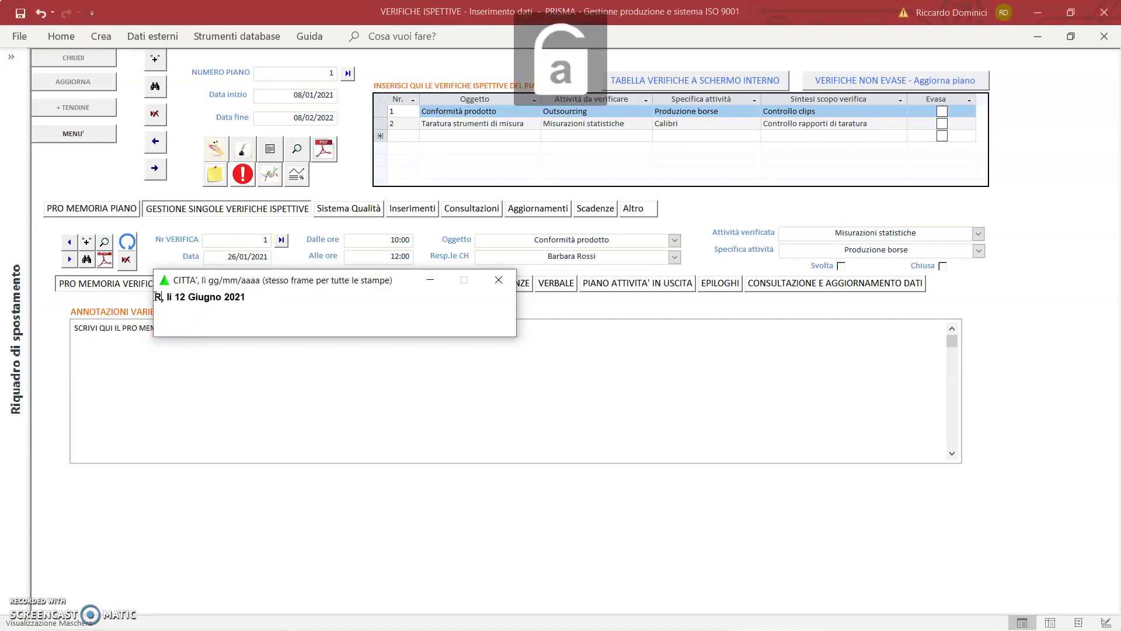
left_click(275, 295)
key("BackSpace")
type("0")
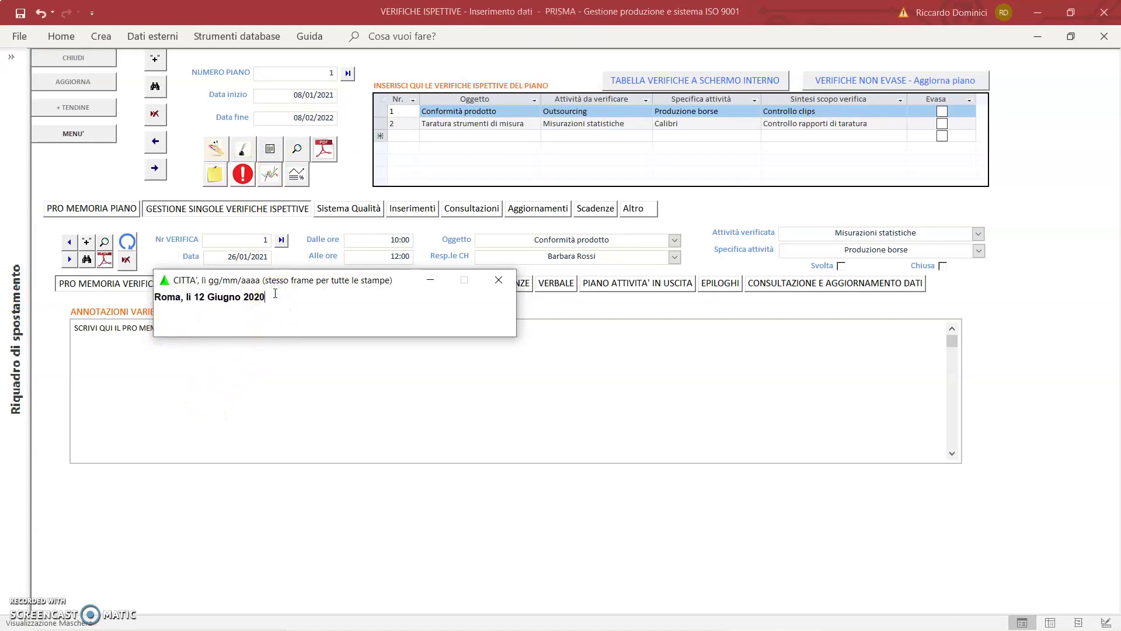
left_click(499, 280)
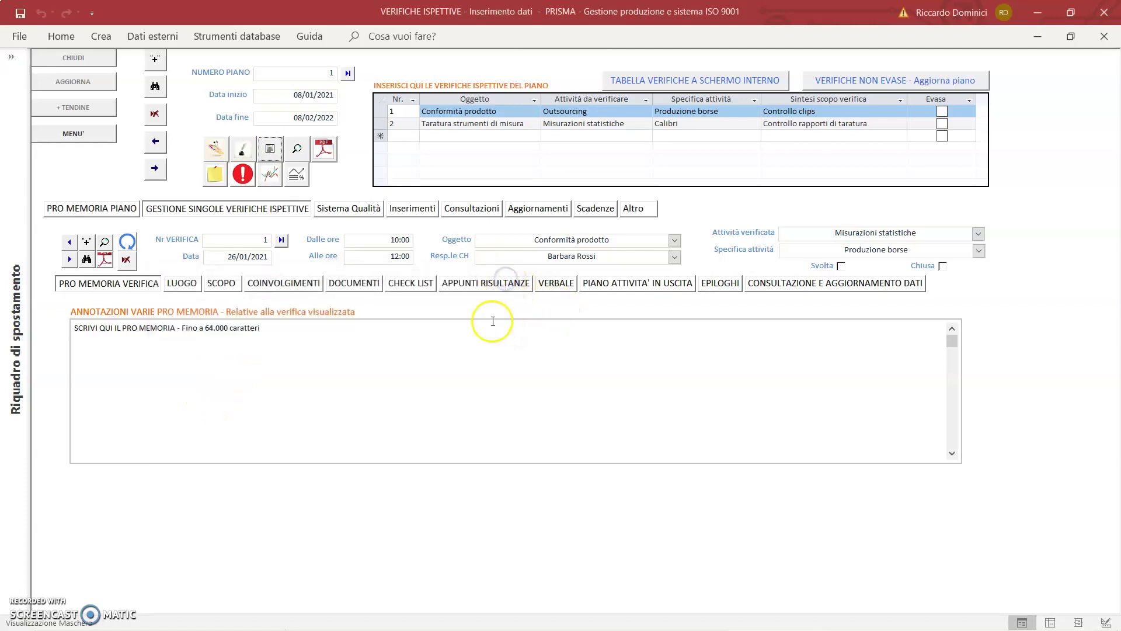
Step: Replace the first name of the Direzione signatory in the document signature settings and close that signature
left_click(242, 156)
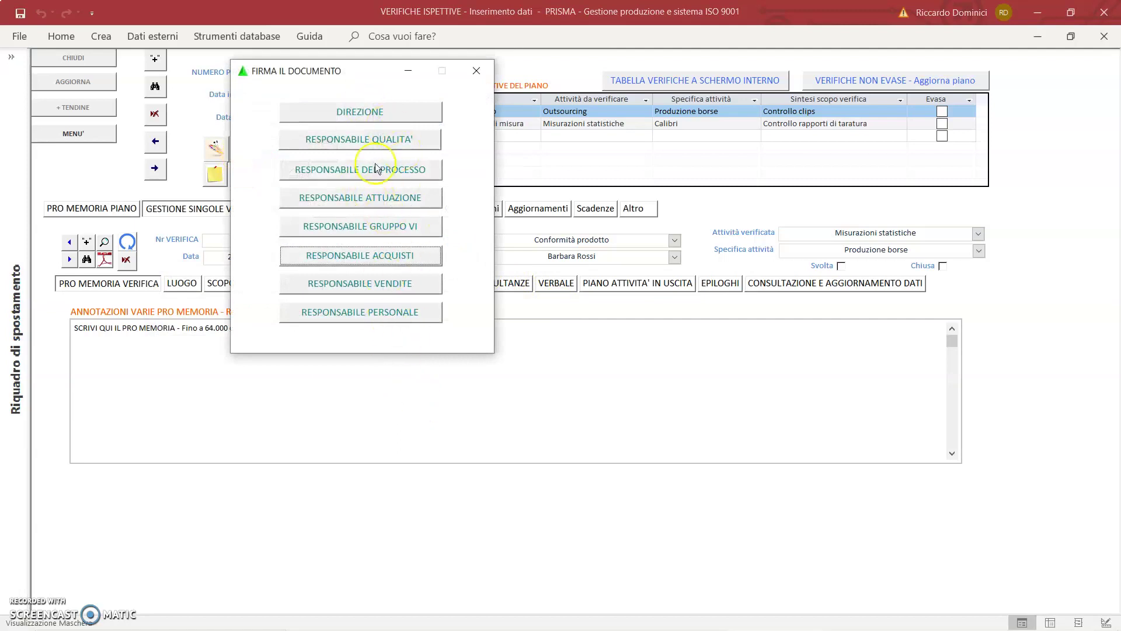
left_click(390, 113)
left_click(330, 396)
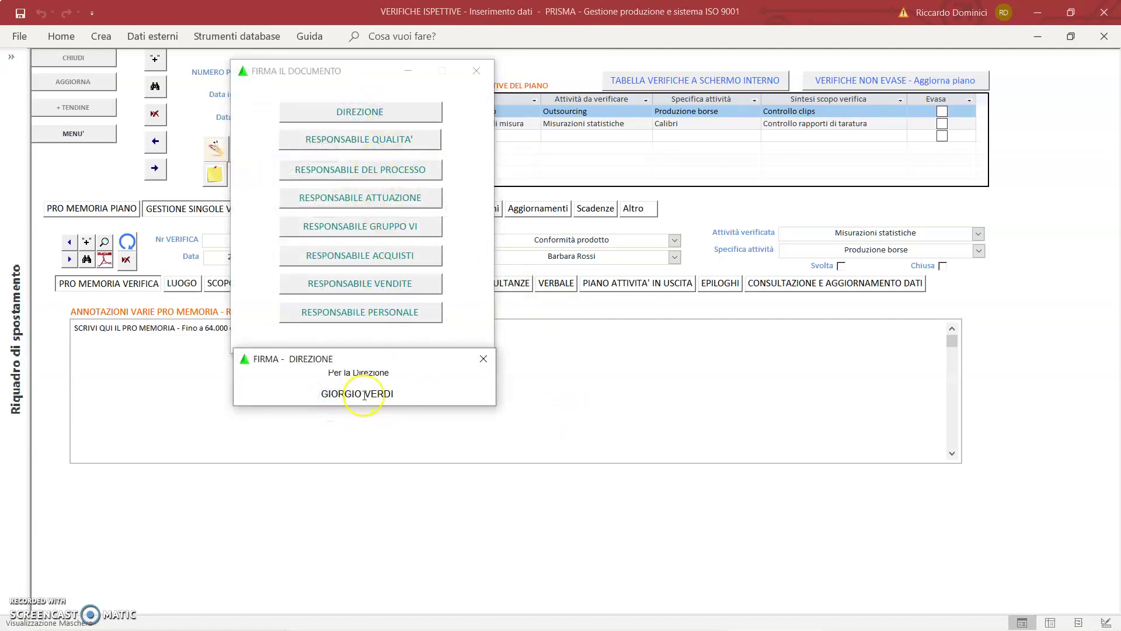
left_click_drag(362, 395, 285, 391)
type("ri")
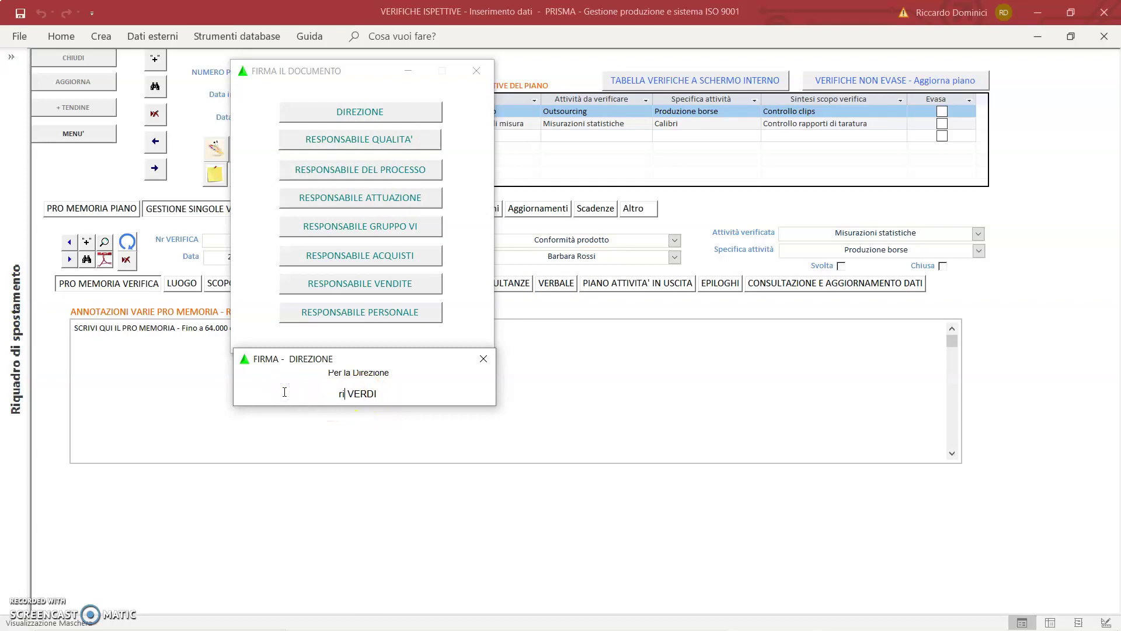
key("BackSpace")
key("BackSpace")
key("Caps_Lock")
type("RICCARDO")
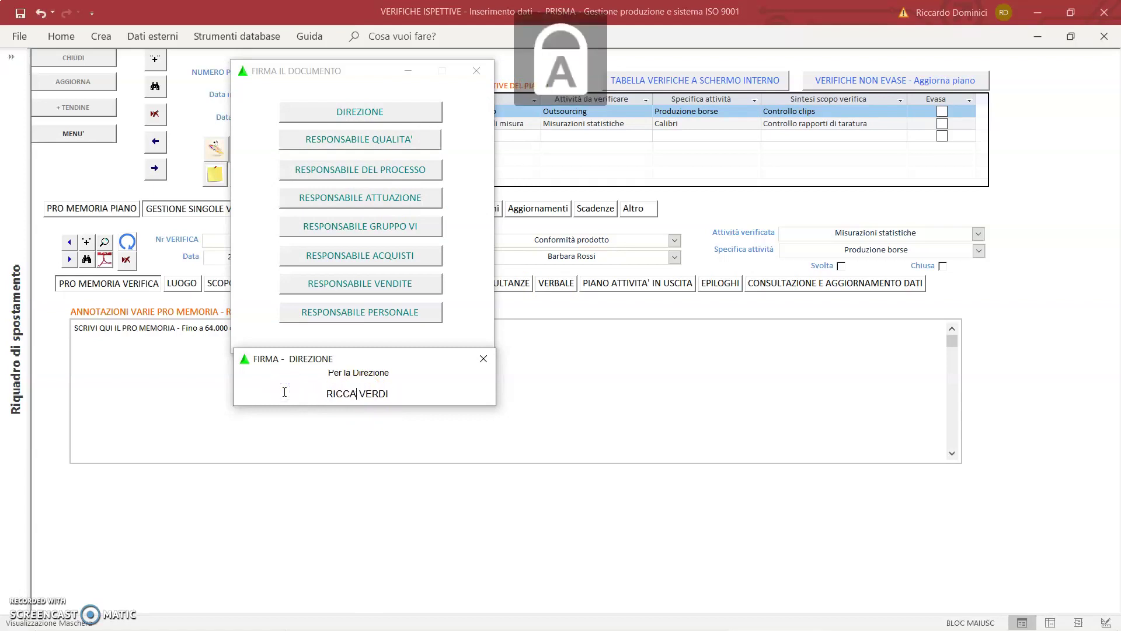
left_click(484, 359)
Step: Replace the surname of the Responsabile Qualità signatory and close the document signature settings
left_click(409, 146)
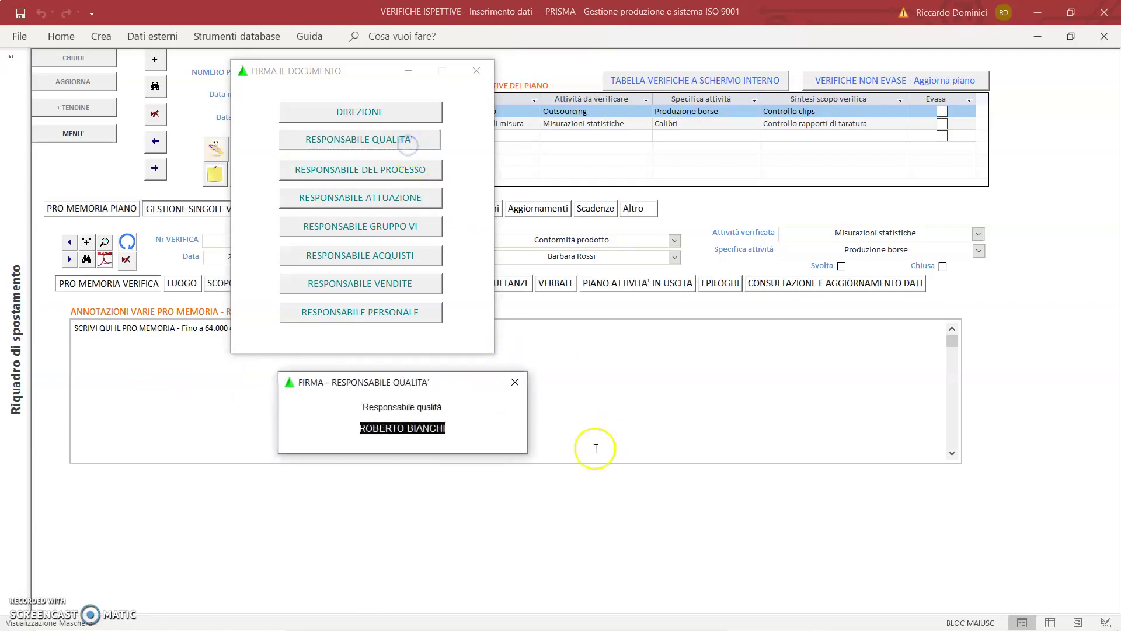
left_click(411, 428)
left_click_drag(407, 429, 484, 419)
type("ROSSI")
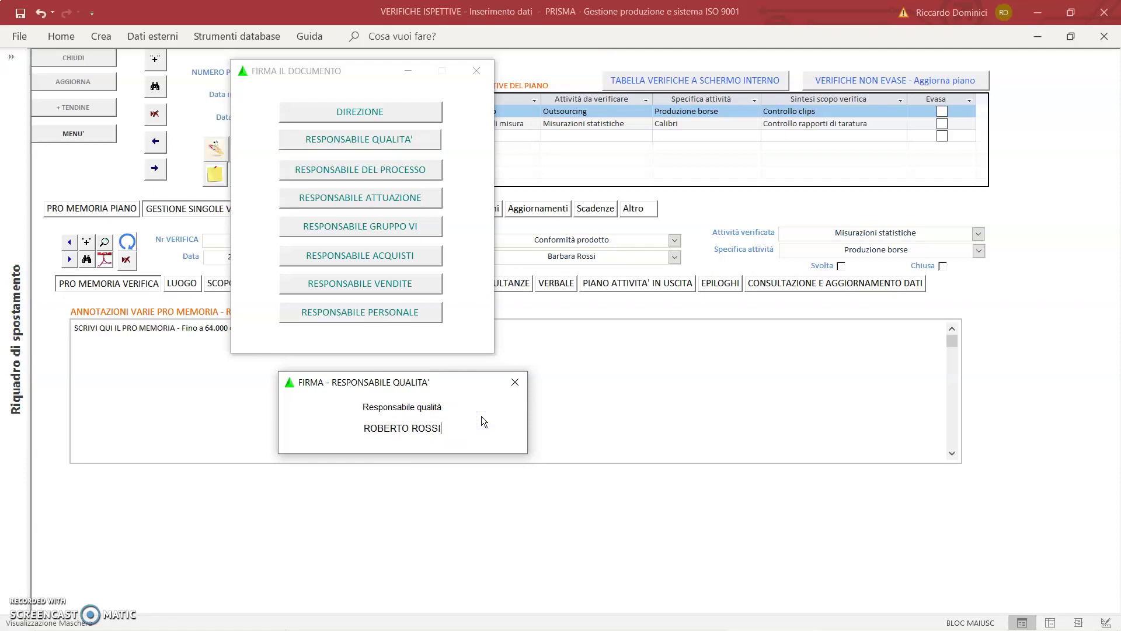
left_click(516, 386)
left_click(475, 71)
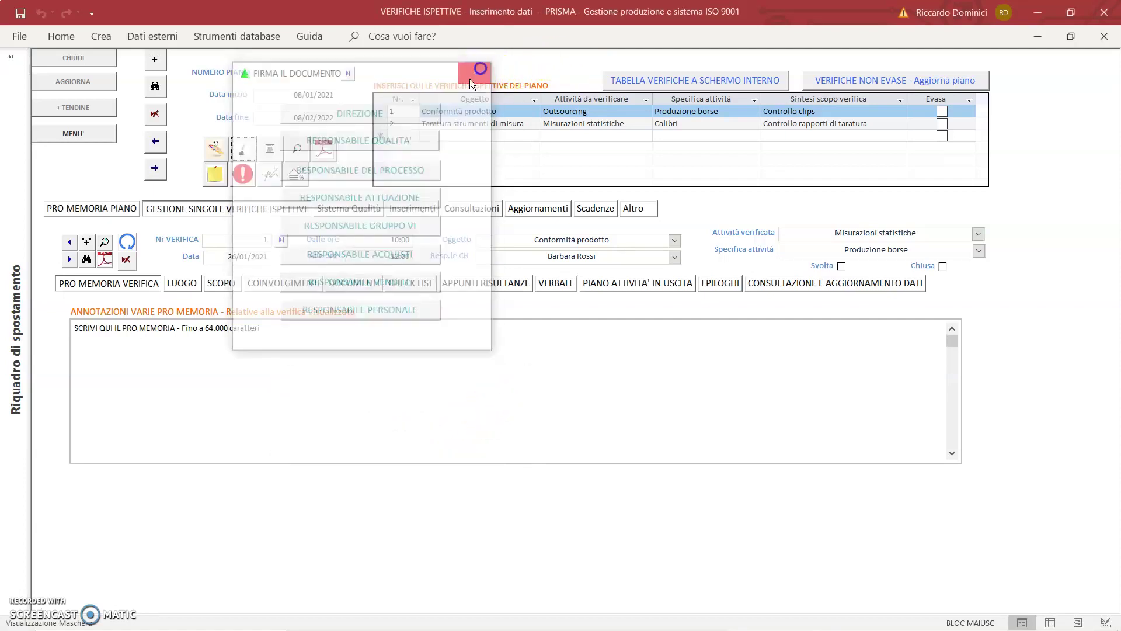
Step: Refresh the audit plan and preview its printout, examining the date line, both signatures, the footer and the audit list
left_click(93, 81)
left_click(322, 174)
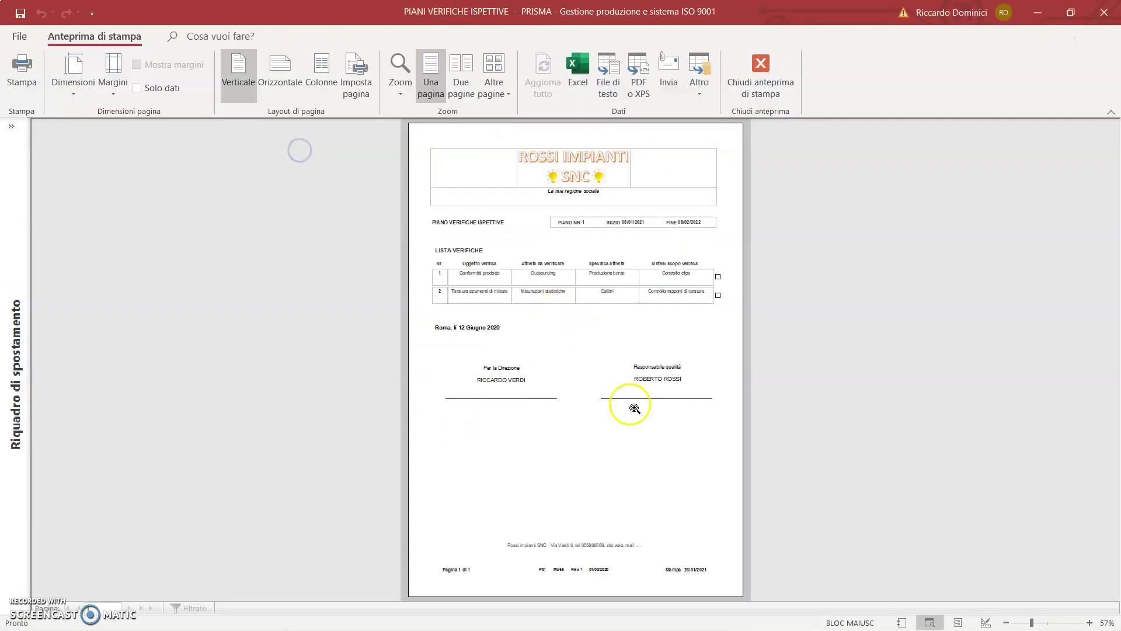
left_click(589, 381)
scroll(590, 382, "up", 1)
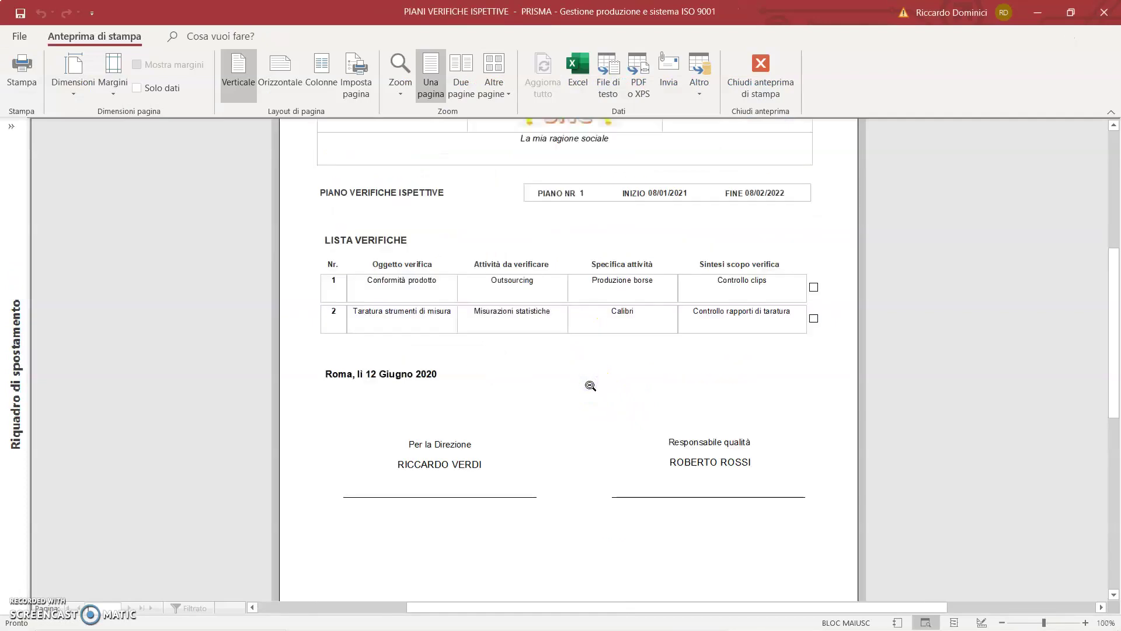
scroll(591, 386, "down", 4)
scroll(591, 397, "up", 3)
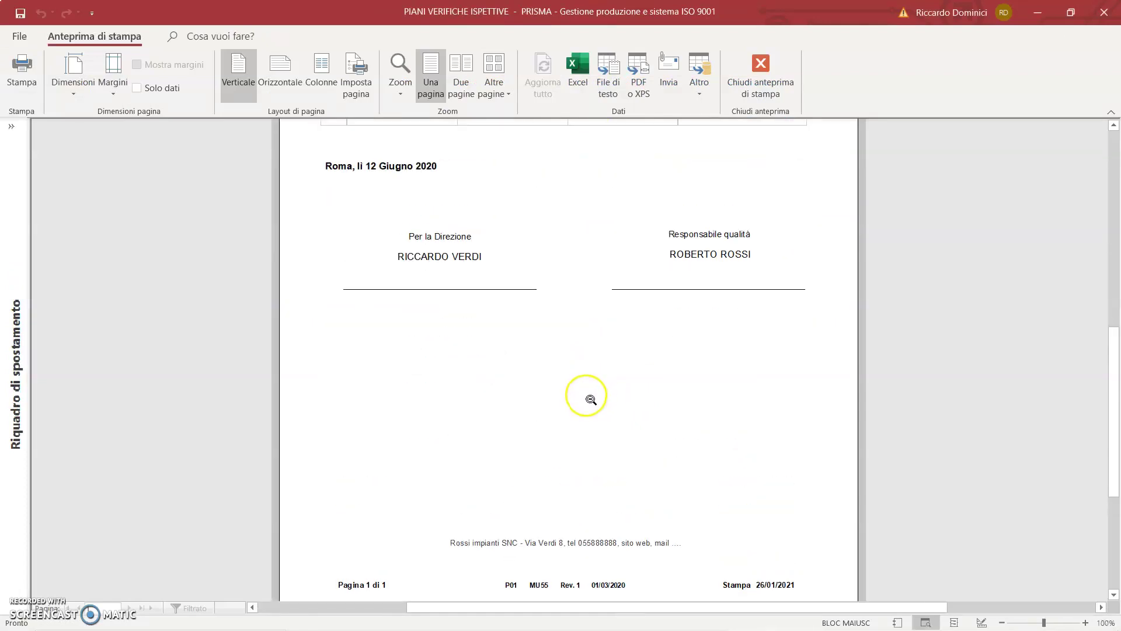
scroll(591, 399, "up", 1)
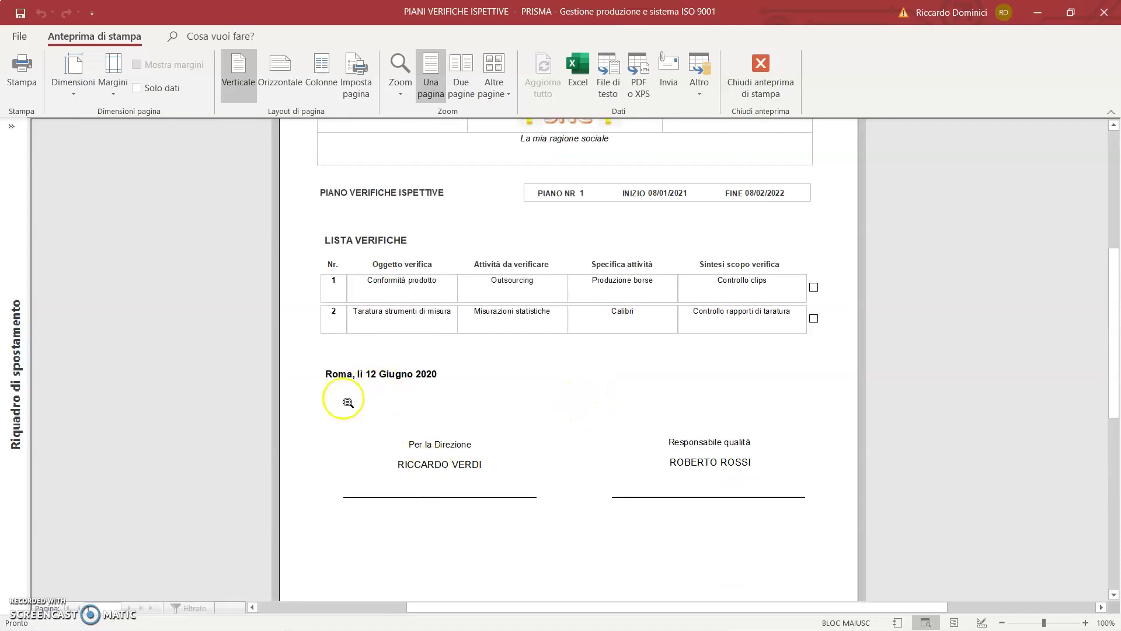
scroll(721, 431, "up", 2)
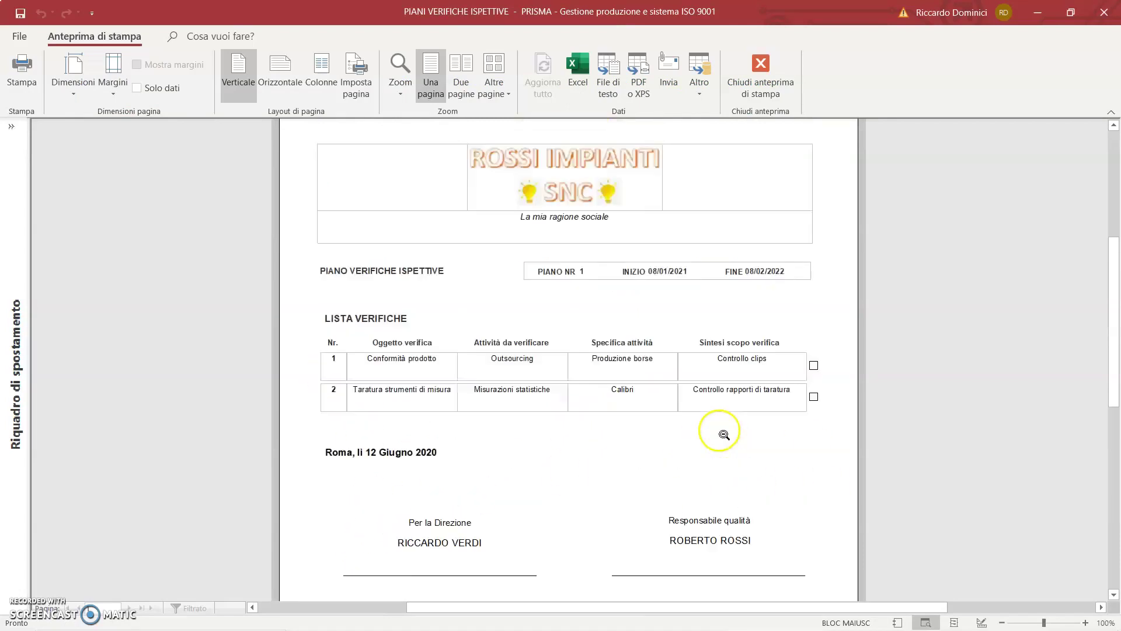